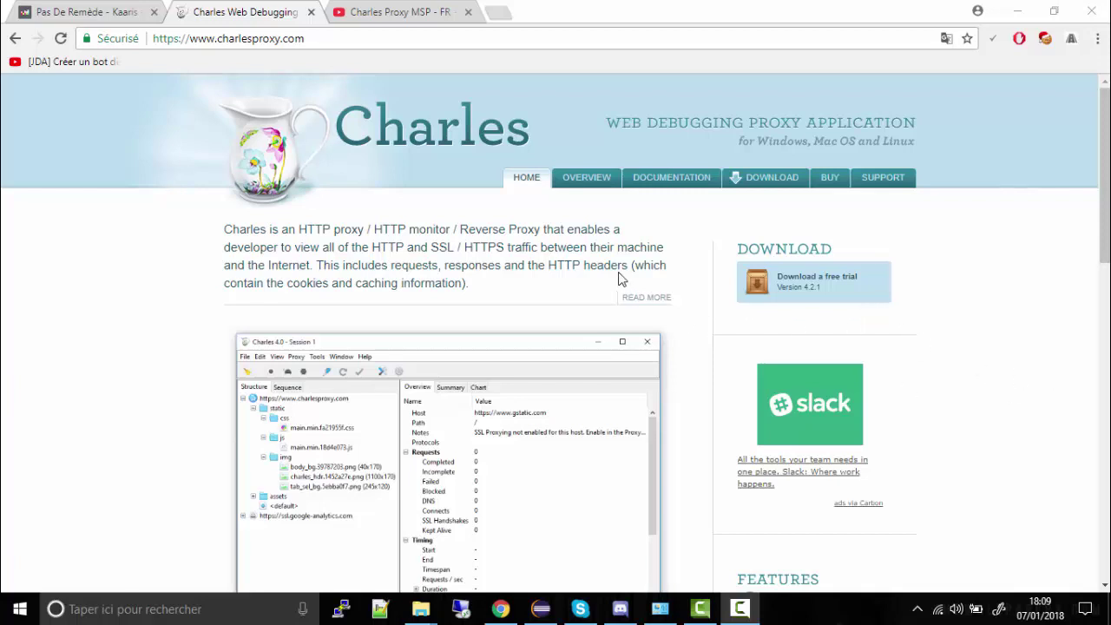
# Open the Charles free trial download page and find the list of v4.2.1 installers.
pyautogui.click(305, 35)
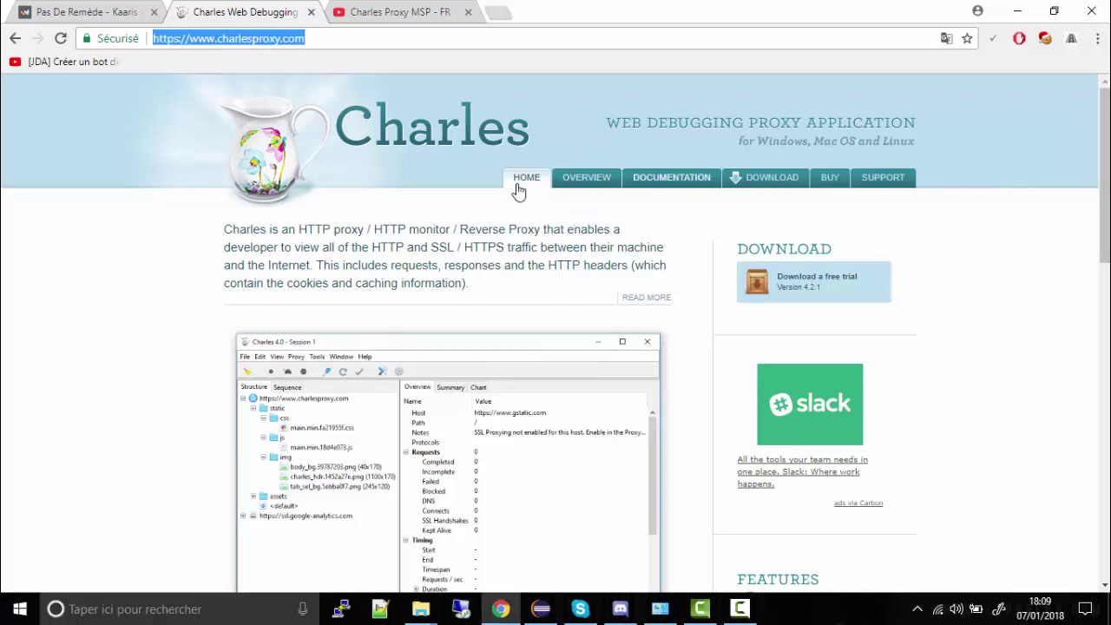
pyautogui.click(822, 298)
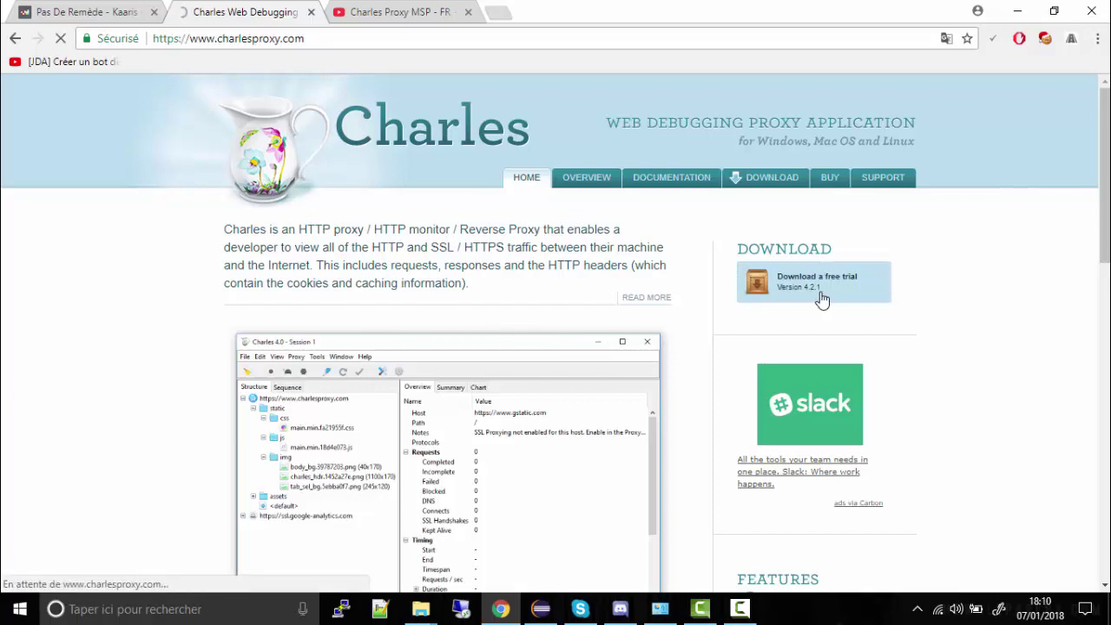
pyautogui.scroll(-2, 602, 422)
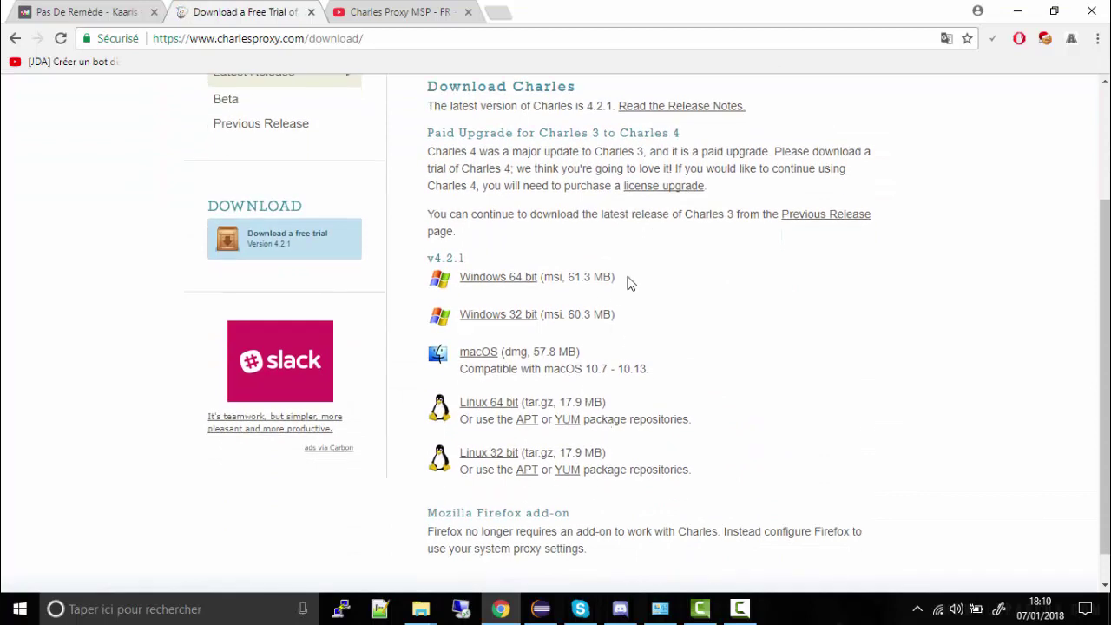
pyautogui.scroll(1, 631, 284)
pyautogui.scroll(-1, 631, 284)
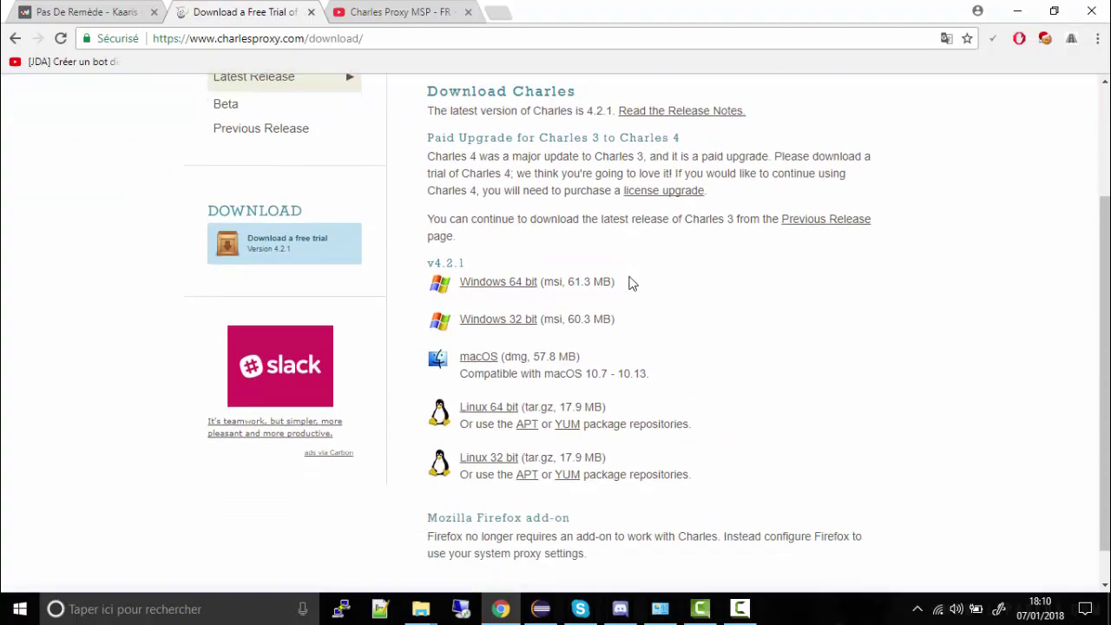
pyautogui.scroll(1, 631, 284)
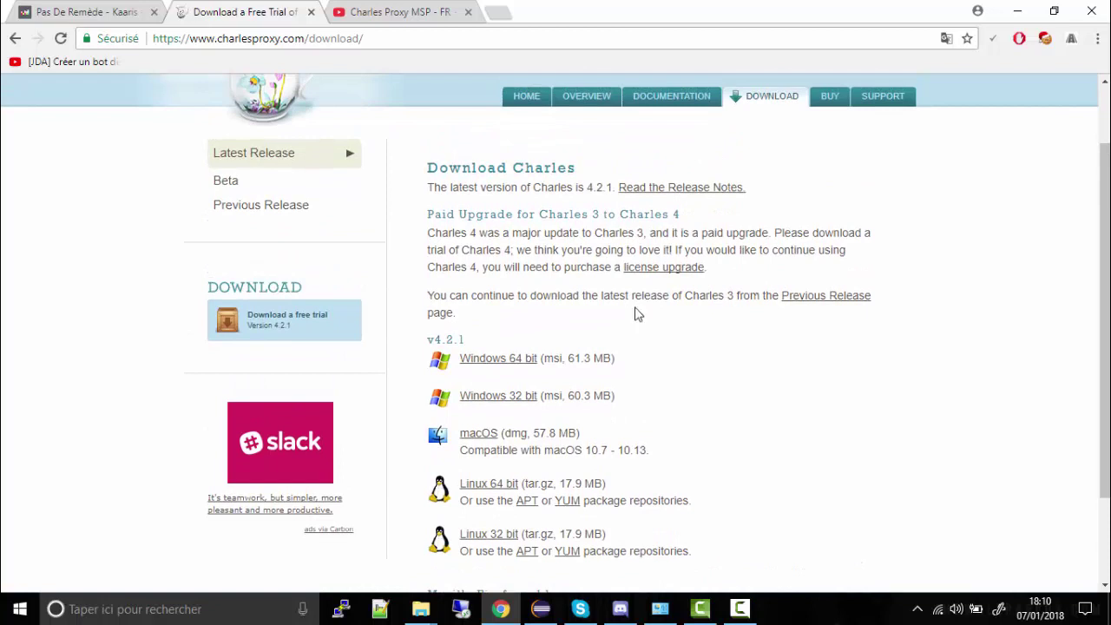
pyautogui.scroll(-1, 496, 356)
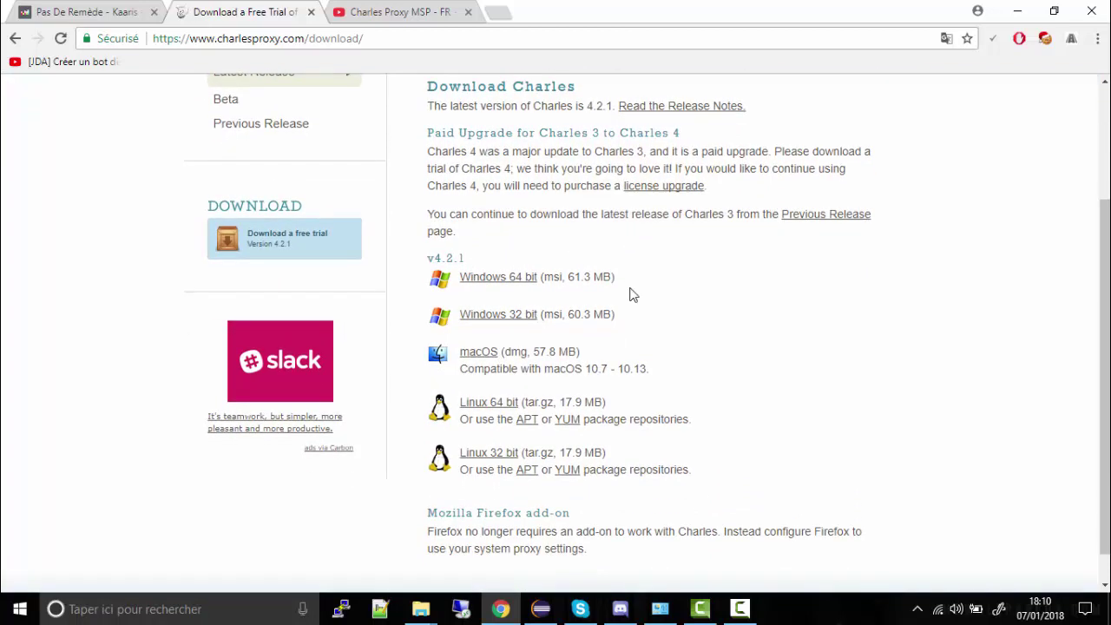
pyautogui.tripleClick(622, 285)
pyautogui.click(631, 308)
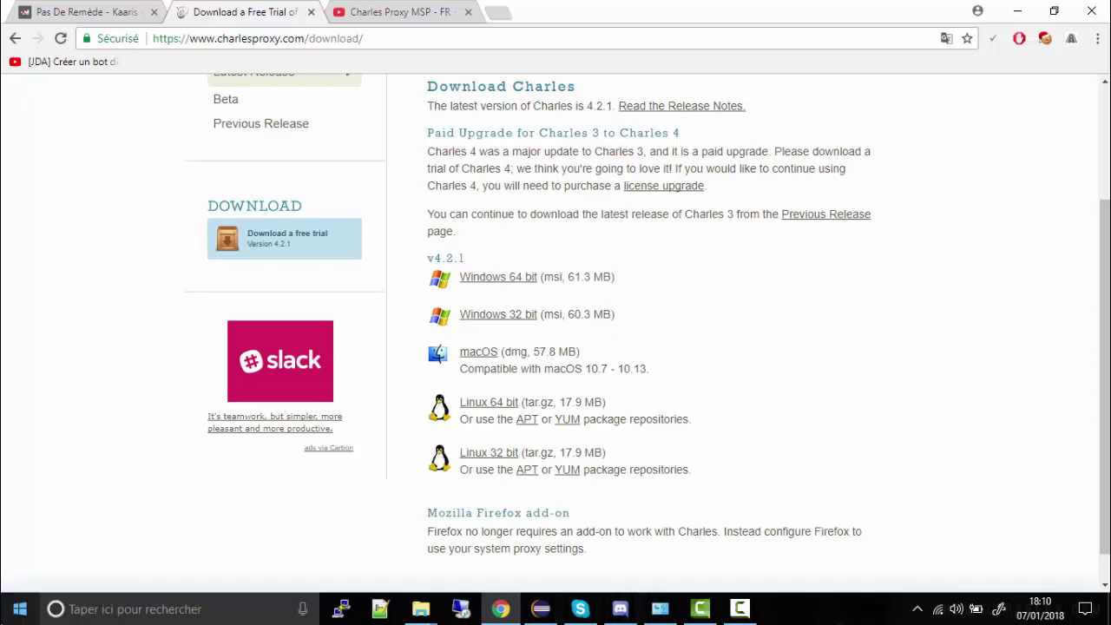
pyautogui.click(7, 617)
pyautogui.rightClick(6, 618)
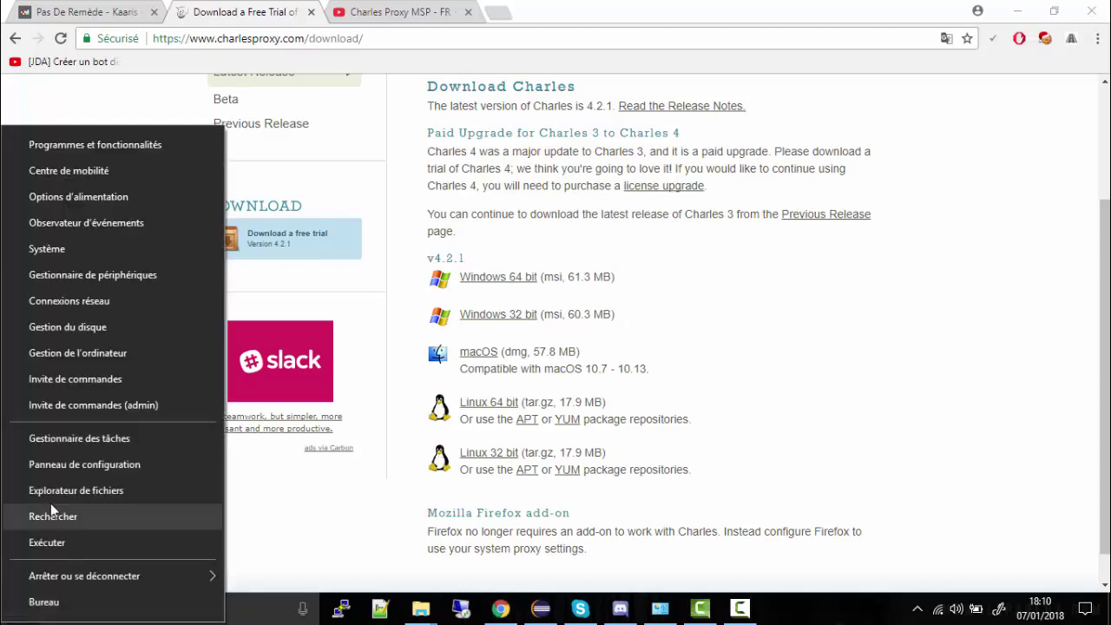
pyautogui.click(103, 463)
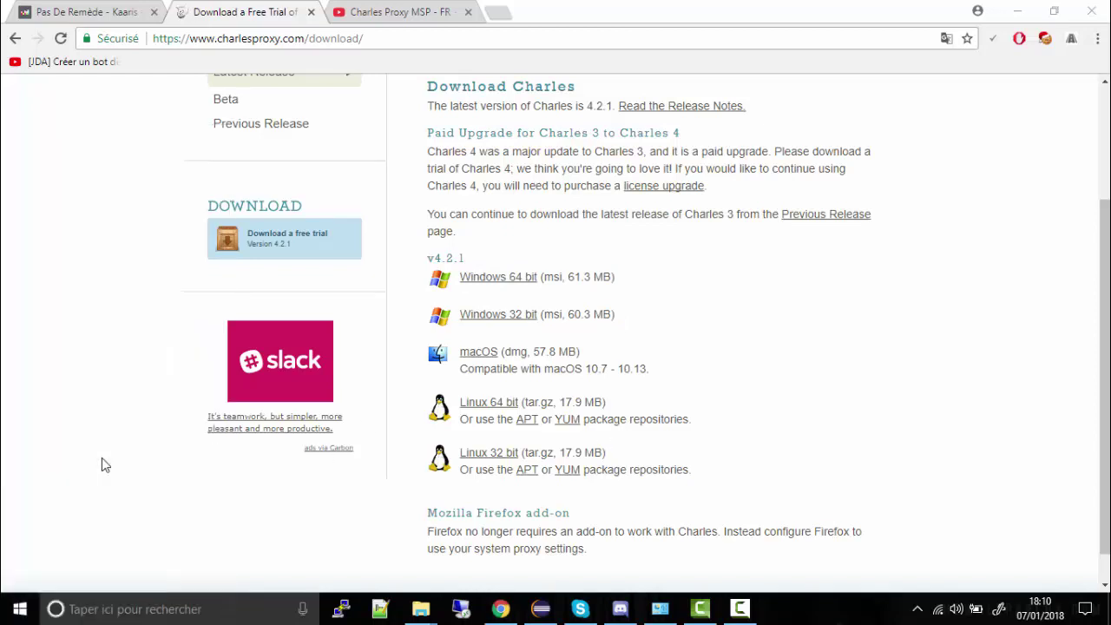
pyautogui.press('super+x')
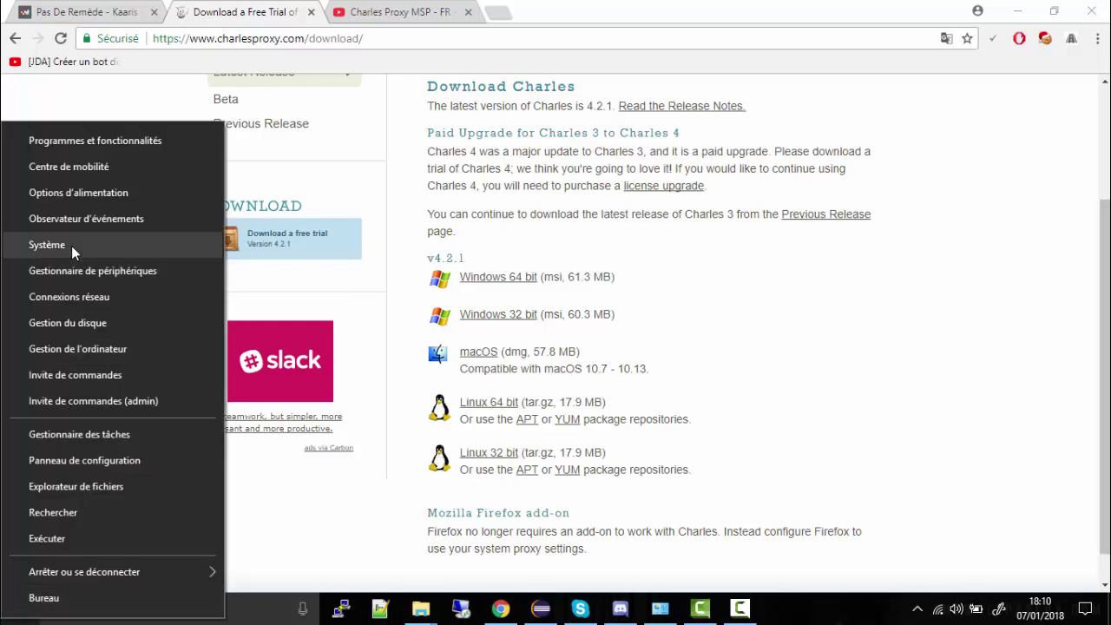
pyautogui.click(705, 342)
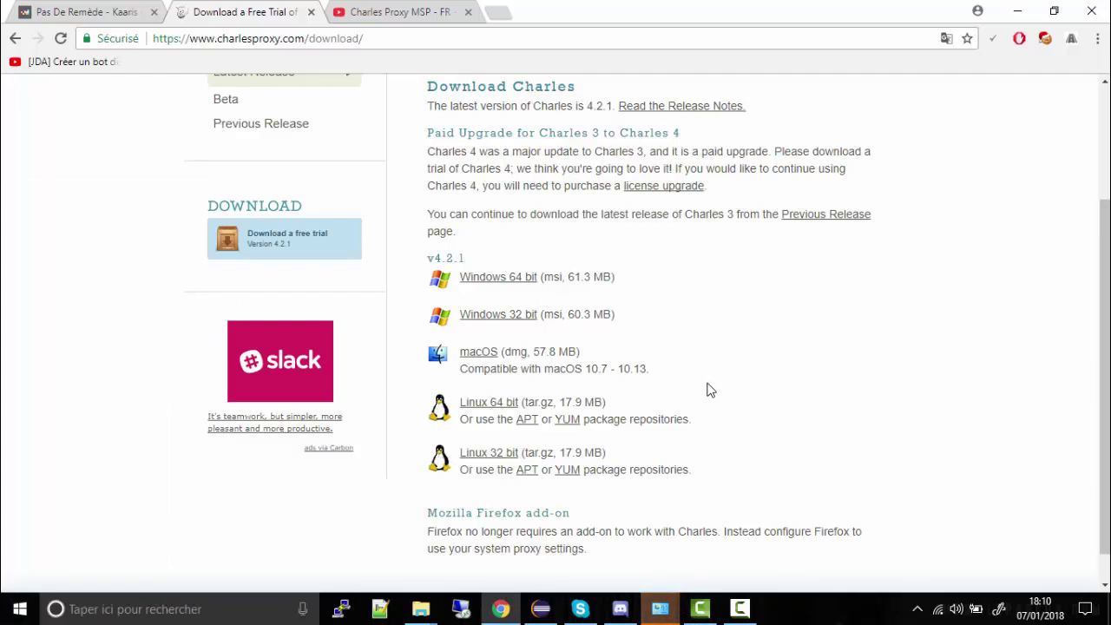
pyautogui.rightClick(3, 589)
pyautogui.rightClick(11, 614)
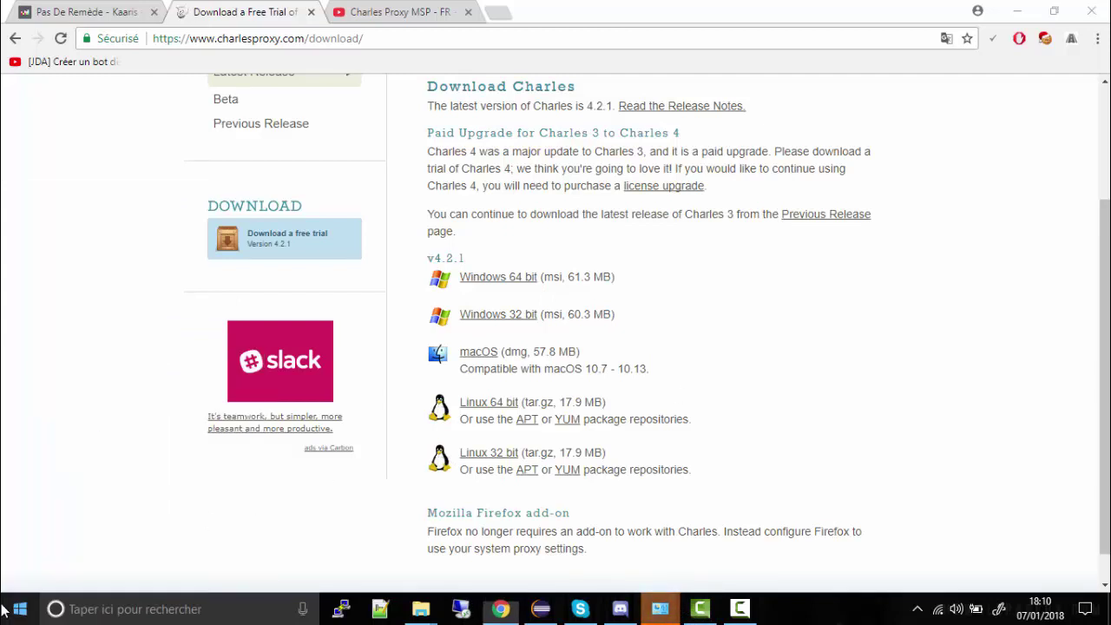
pyautogui.click(284, 545)
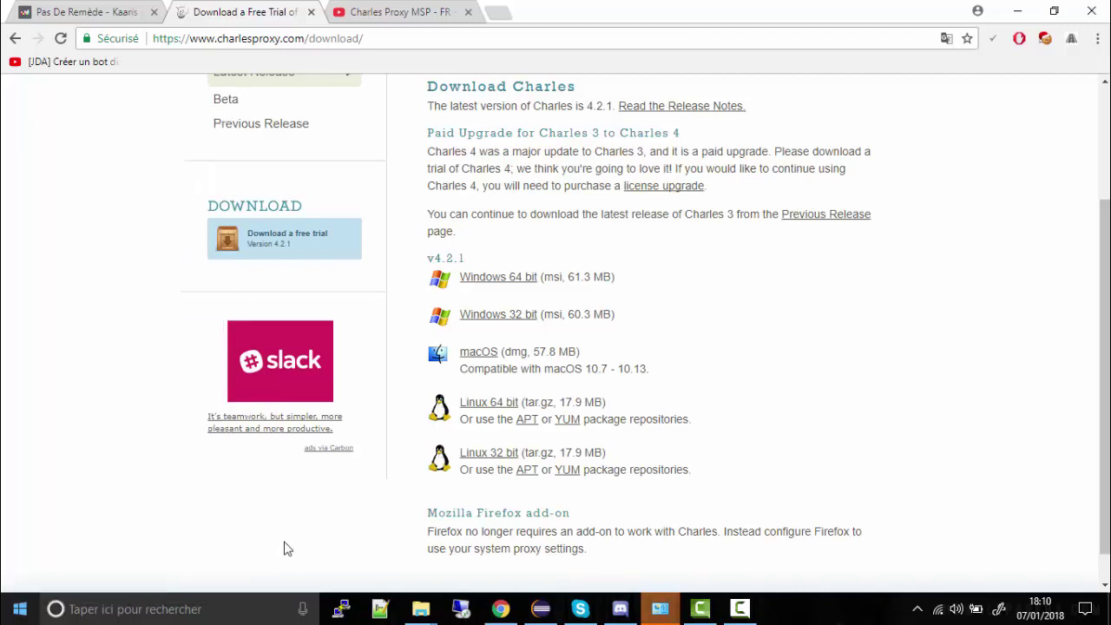
# Check in the Windows system information whether the operating system is 32 or 64 bit, and close that window.
pyautogui.rightClick(30, 607)
pyautogui.rightClick(17, 612)
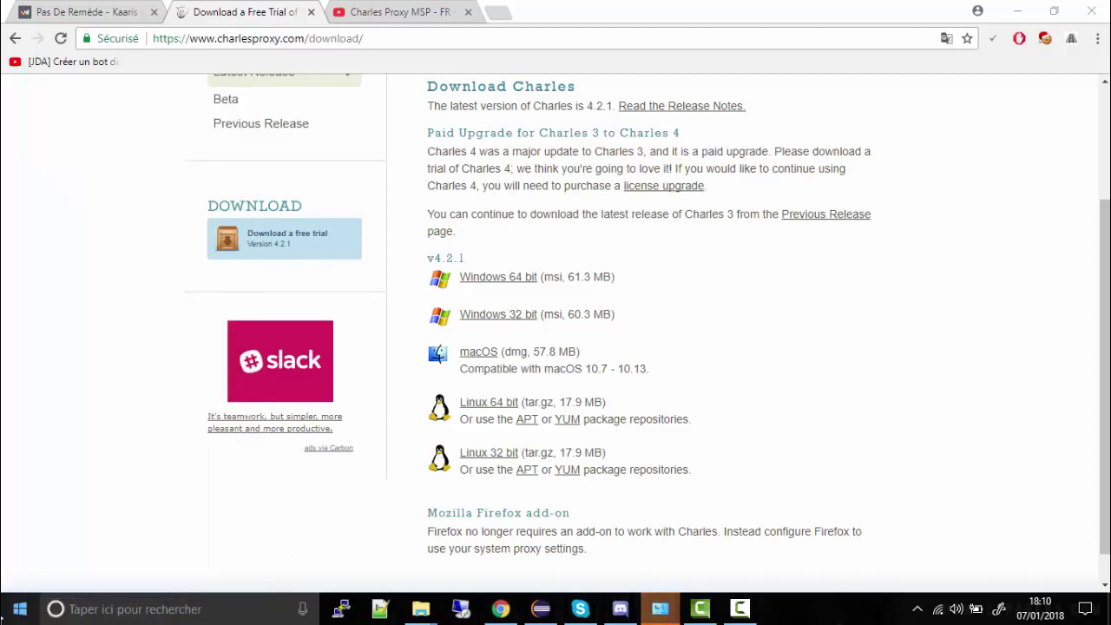
pyautogui.rightClick(17, 612)
pyautogui.click(41, 250)
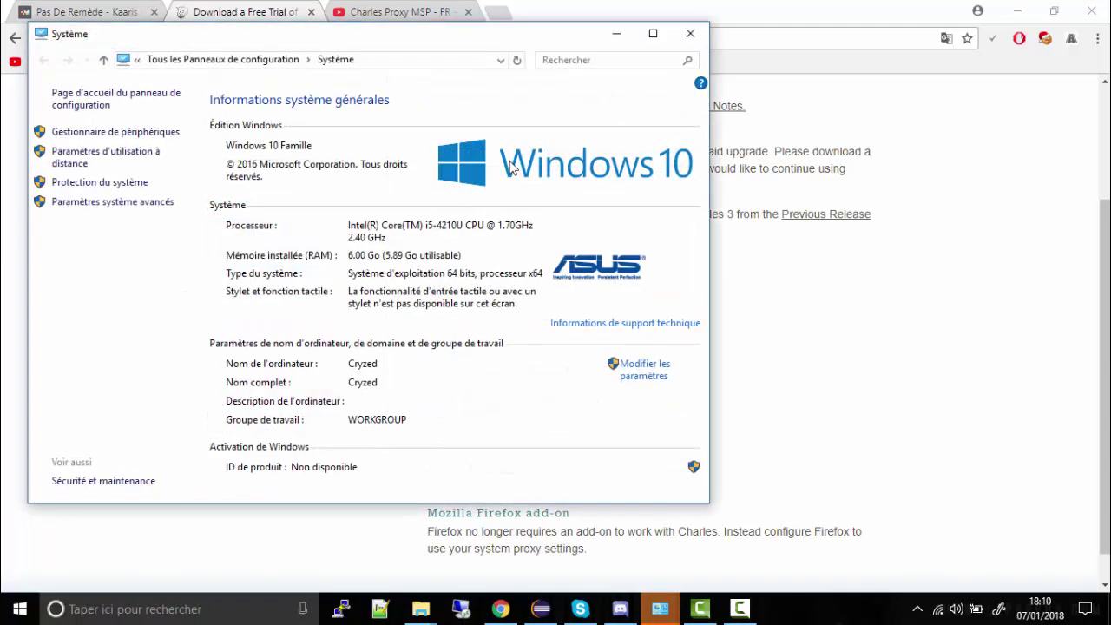
pyautogui.moveTo(467, 42); pyautogui.dragTo(657, 45)
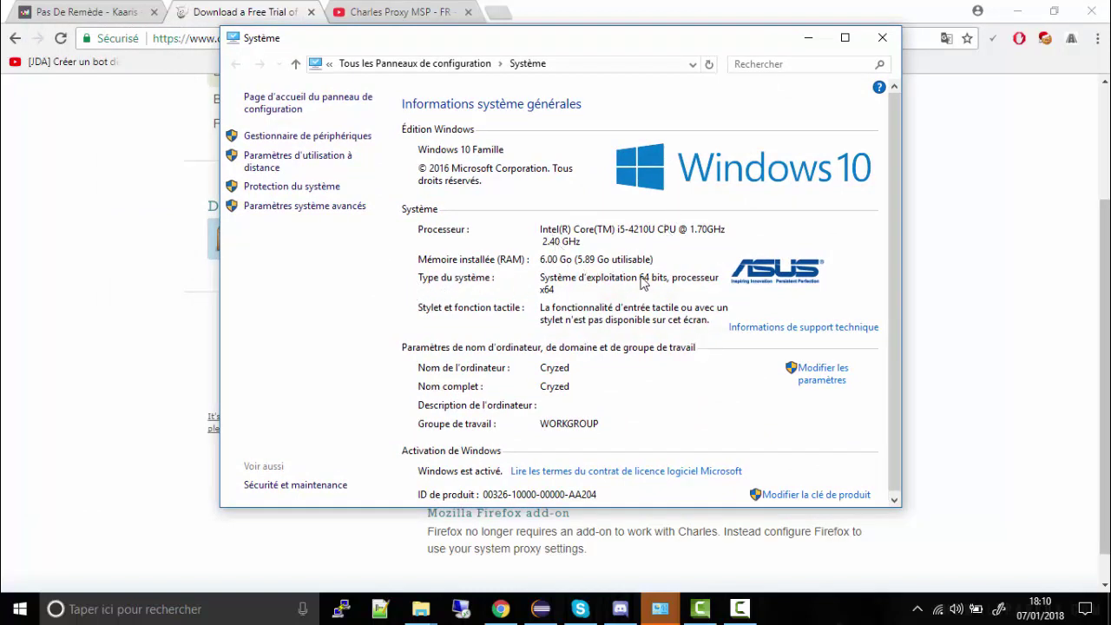
pyautogui.click(883, 39)
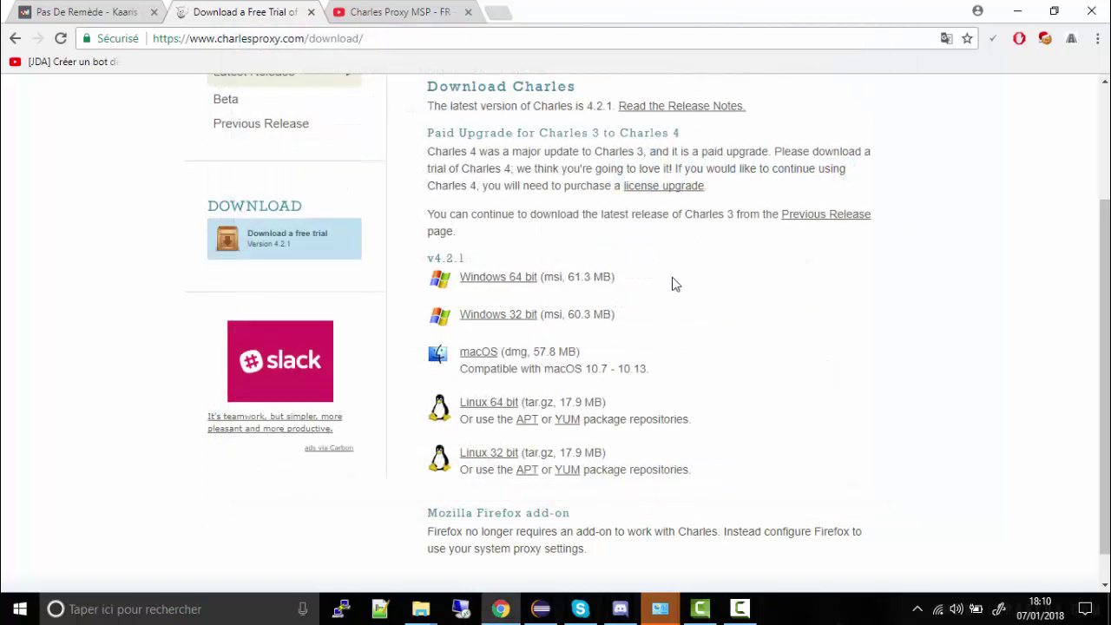
# Download the Windows 64 bit installer of Charles 4.2.1 and install it, accepting the license agreement and keeping the default destination folder.
pyautogui.click(506, 278)
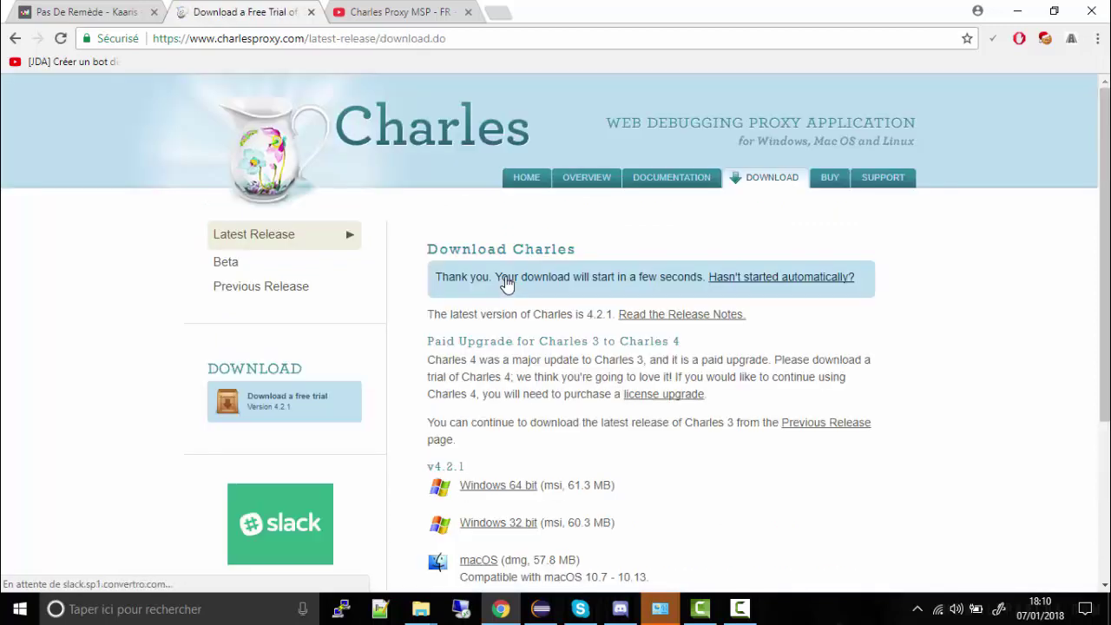
pyautogui.scroll(-1, 506, 284)
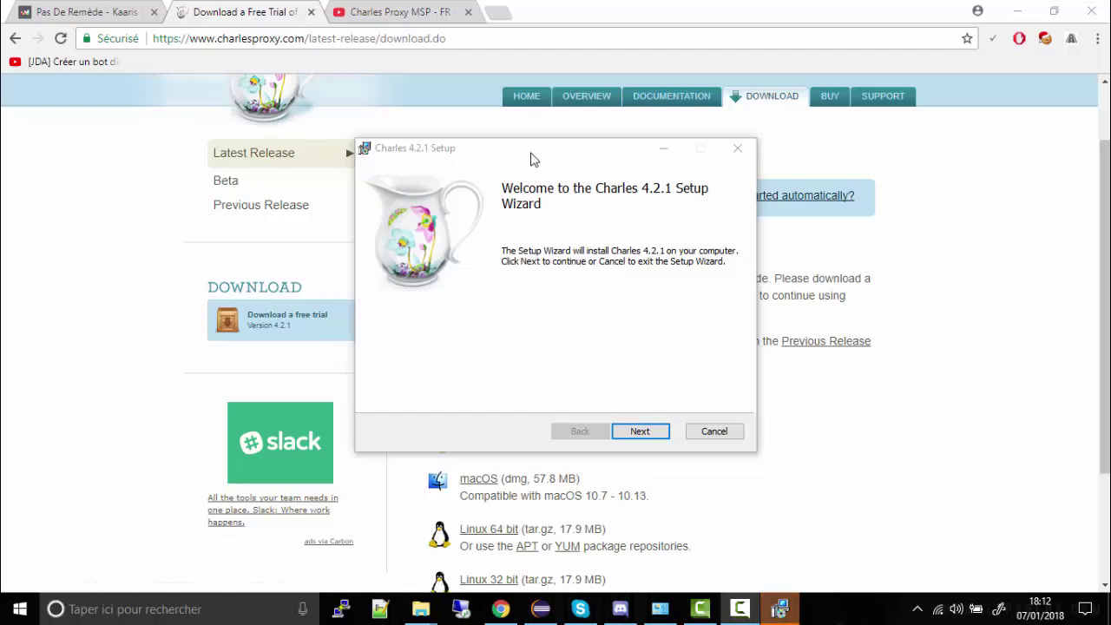
pyautogui.click(642, 433)
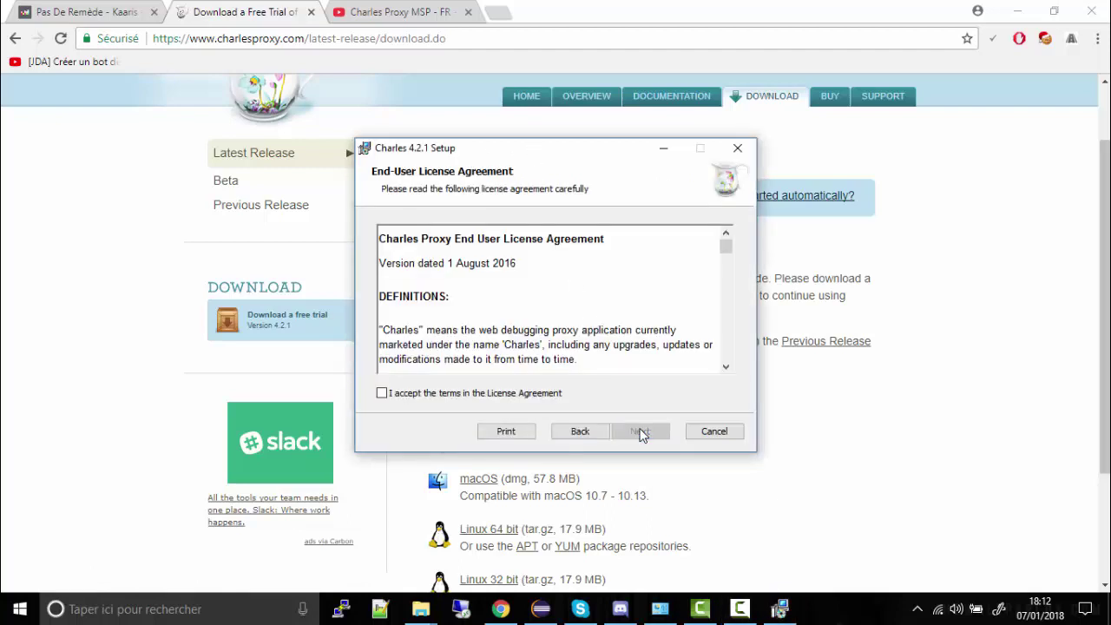
pyautogui.click(427, 394)
pyautogui.click(632, 429)
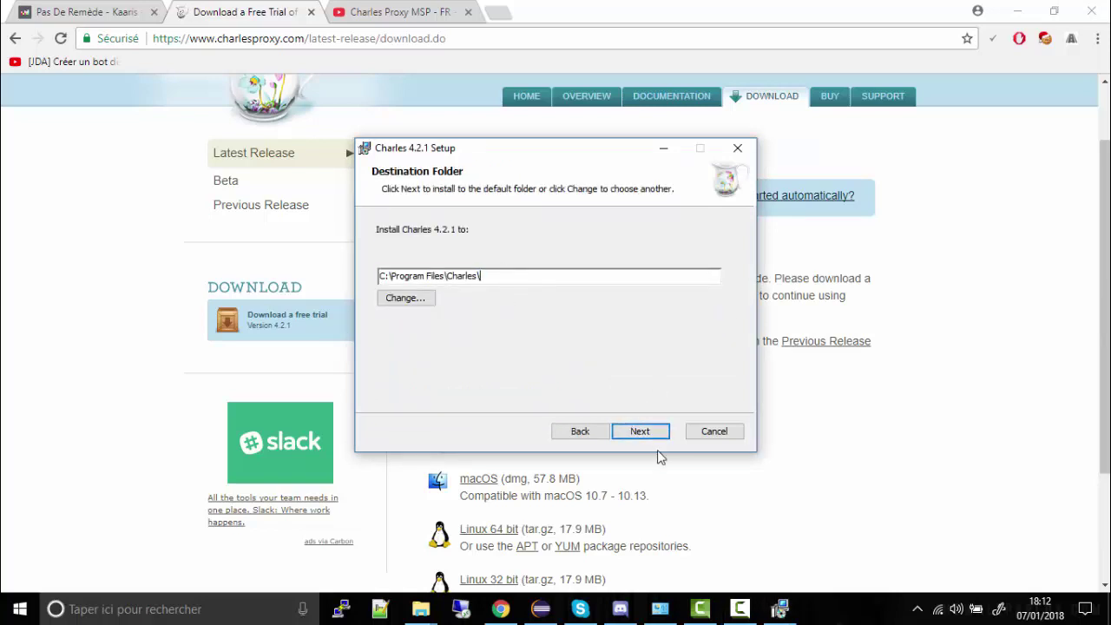
pyautogui.click(638, 431)
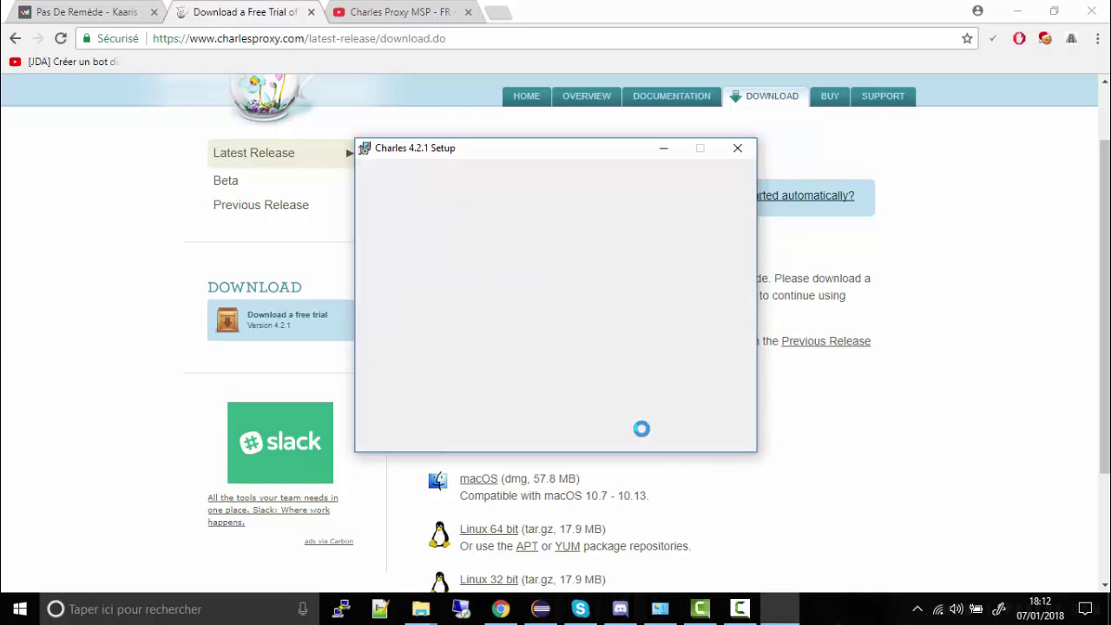
pyautogui.click(641, 429)
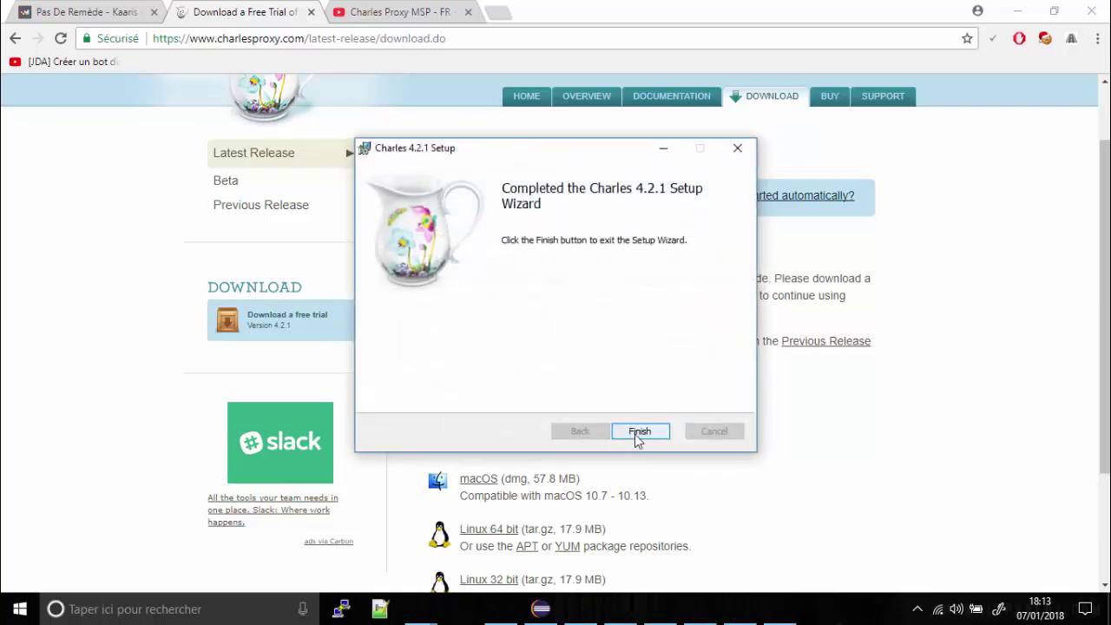
pyautogui.click(639, 432)
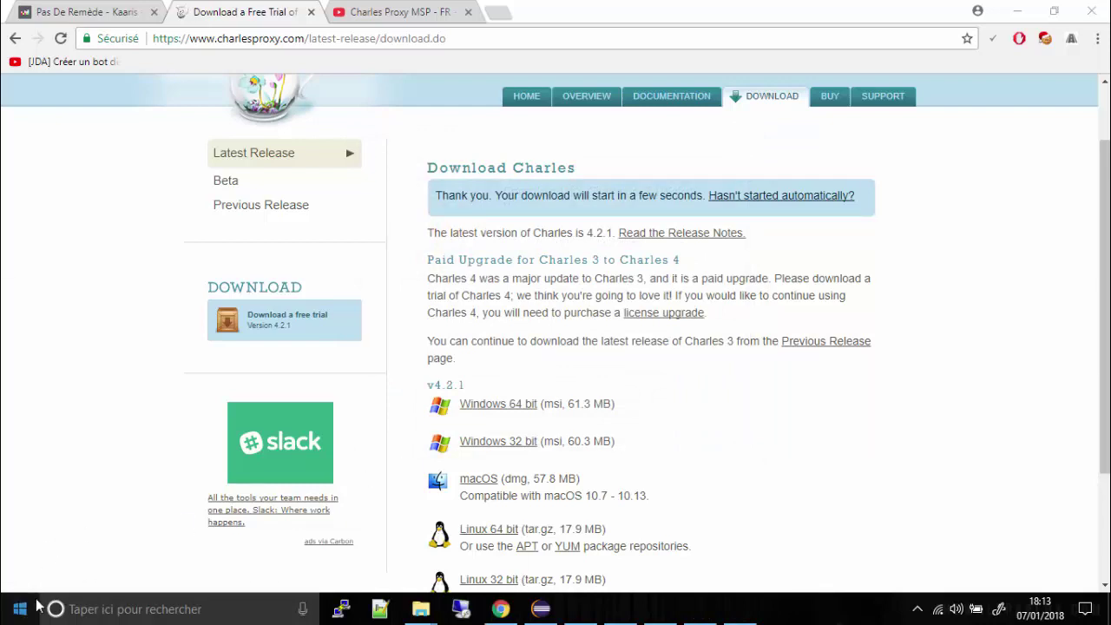
# Search Windows for the installed program with the term "Charles".
pyautogui.click(19, 608)
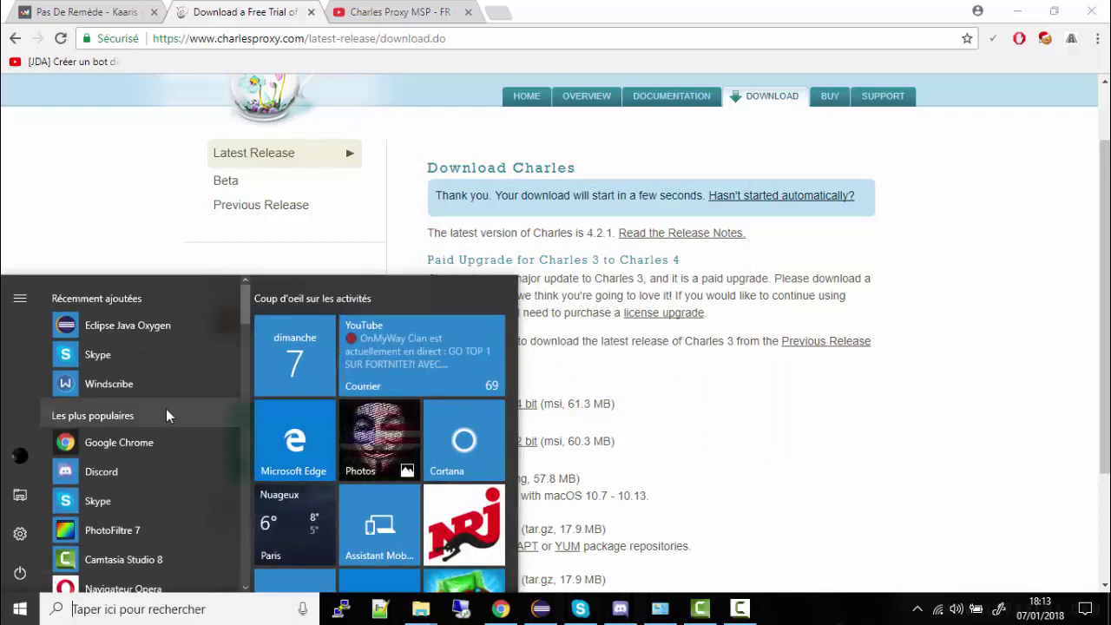
pyautogui.write('Charle')
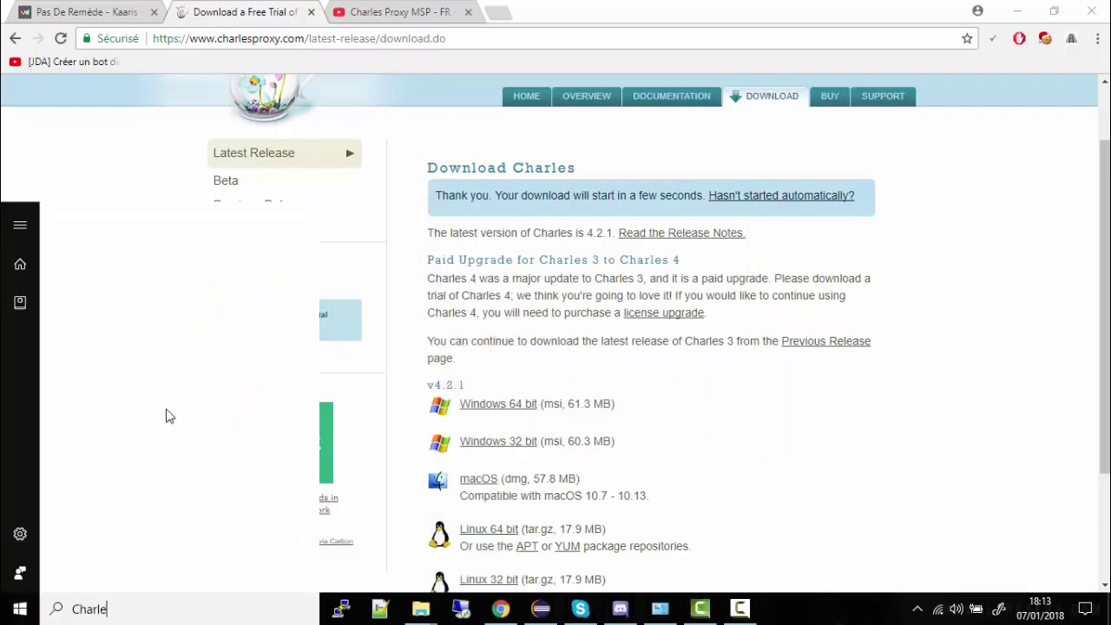
pyautogui.write('s')
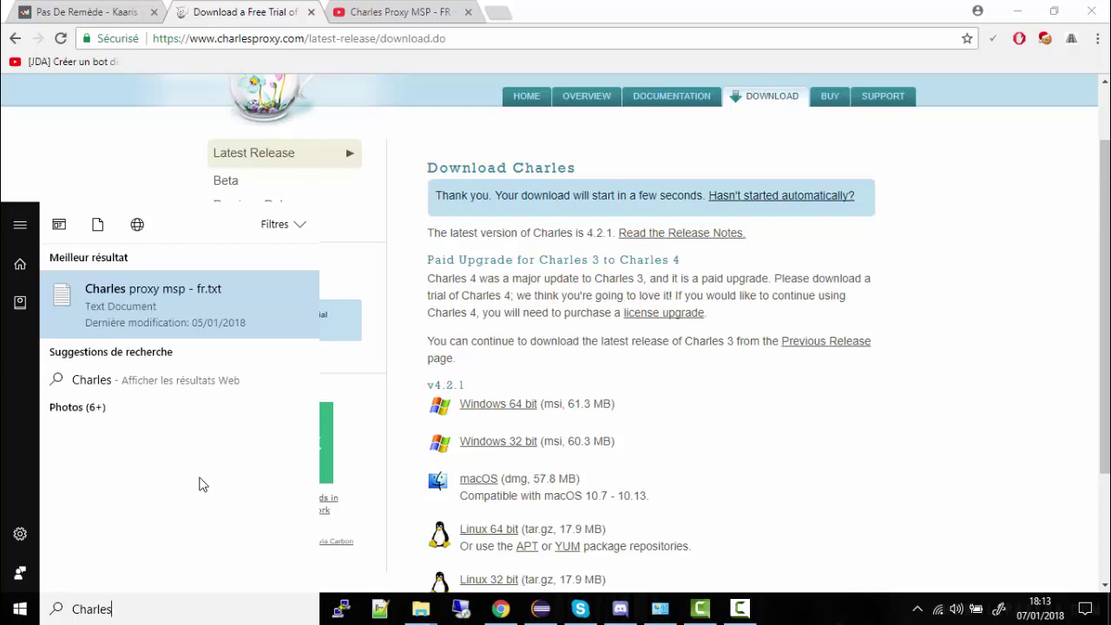
pyautogui.click(20, 609)
pyautogui.click(20, 609)
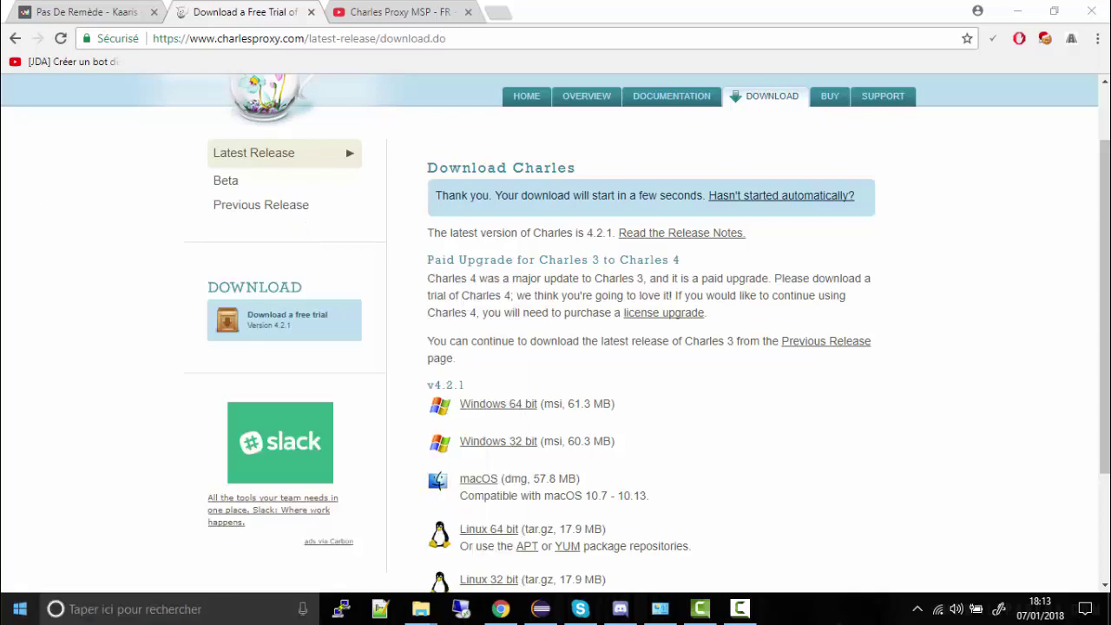
# Launch the newly installed Charles application from the list of installed programs.
pyautogui.click(20, 609)
pyautogui.click(104, 357)
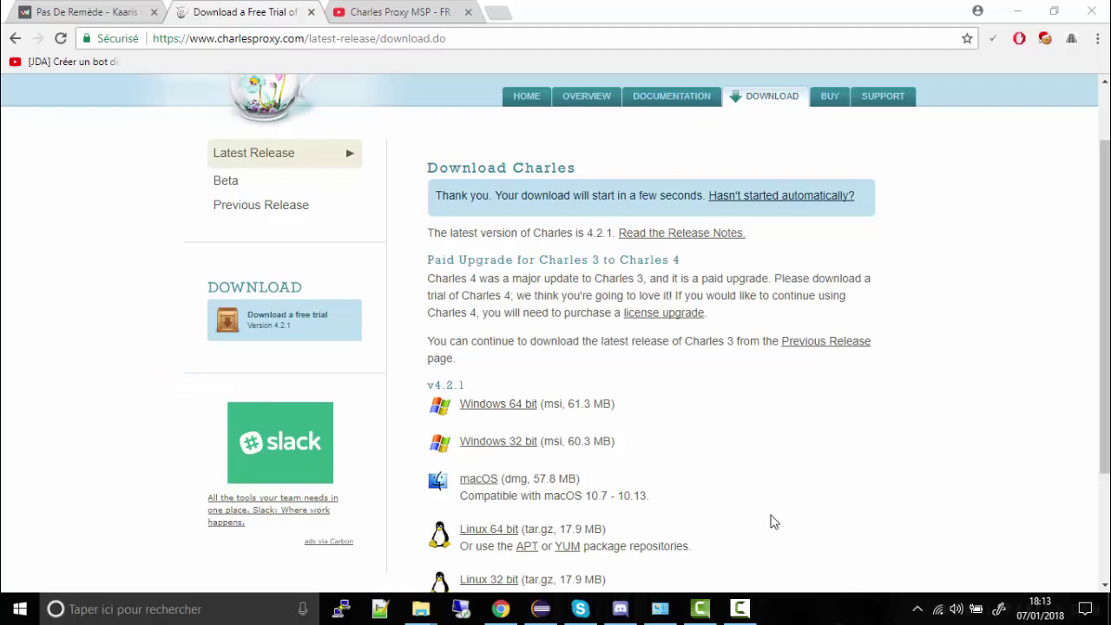
pyautogui.click(740, 608)
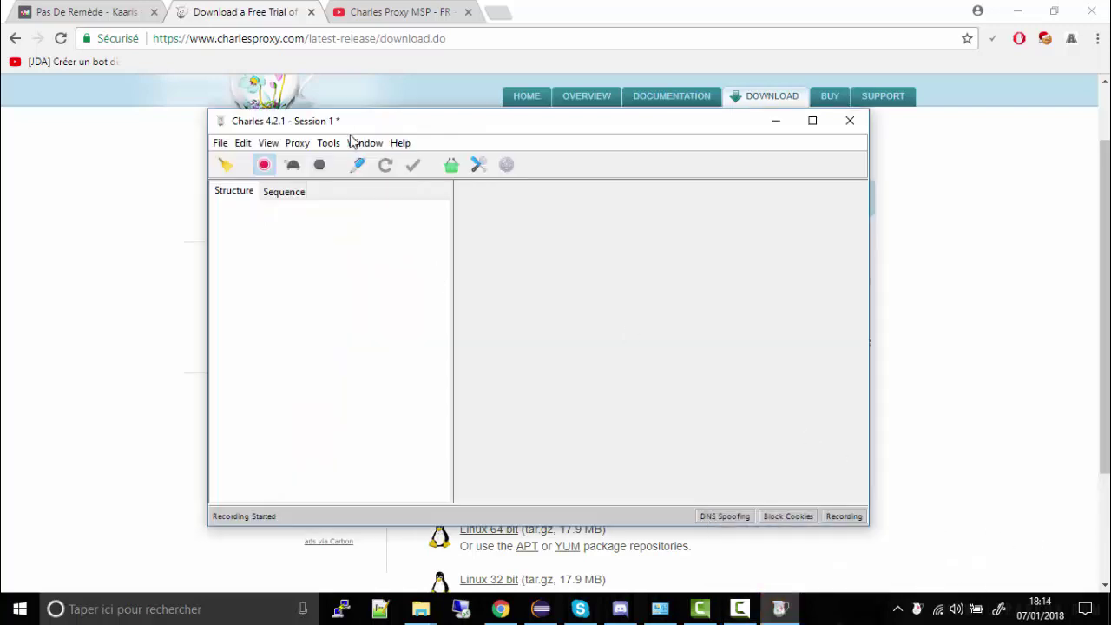
# Start installing the Charles root certificate in Windows, with the current user (Utilisateur actuel) as storage location.
pyautogui.click(356, 144)
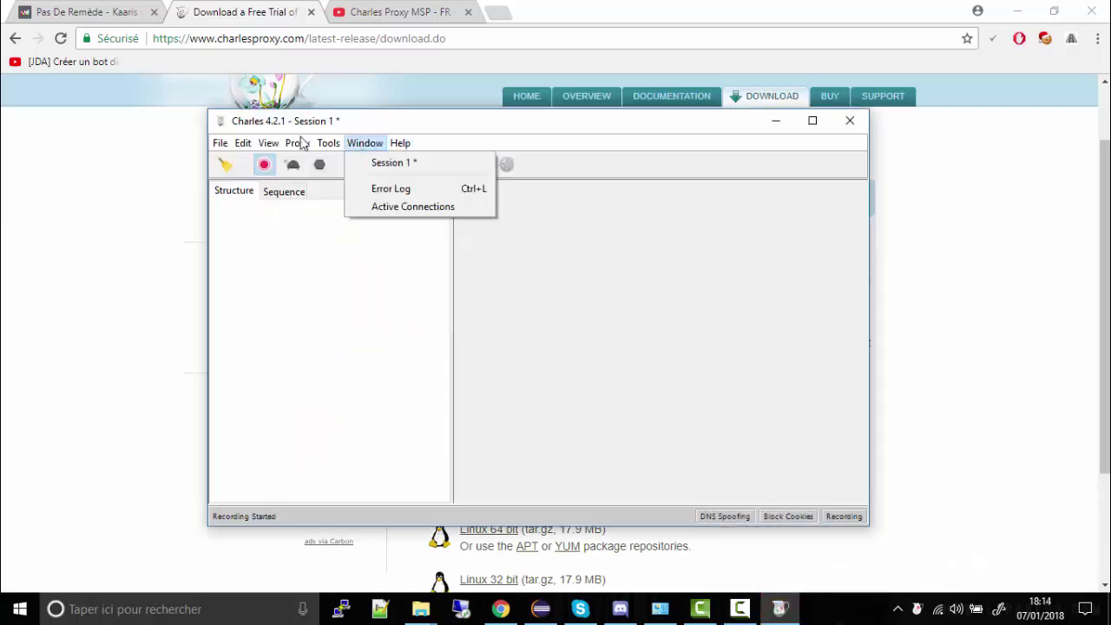
pyautogui.moveTo(322, 149)
pyautogui.moveTo(496, 254)
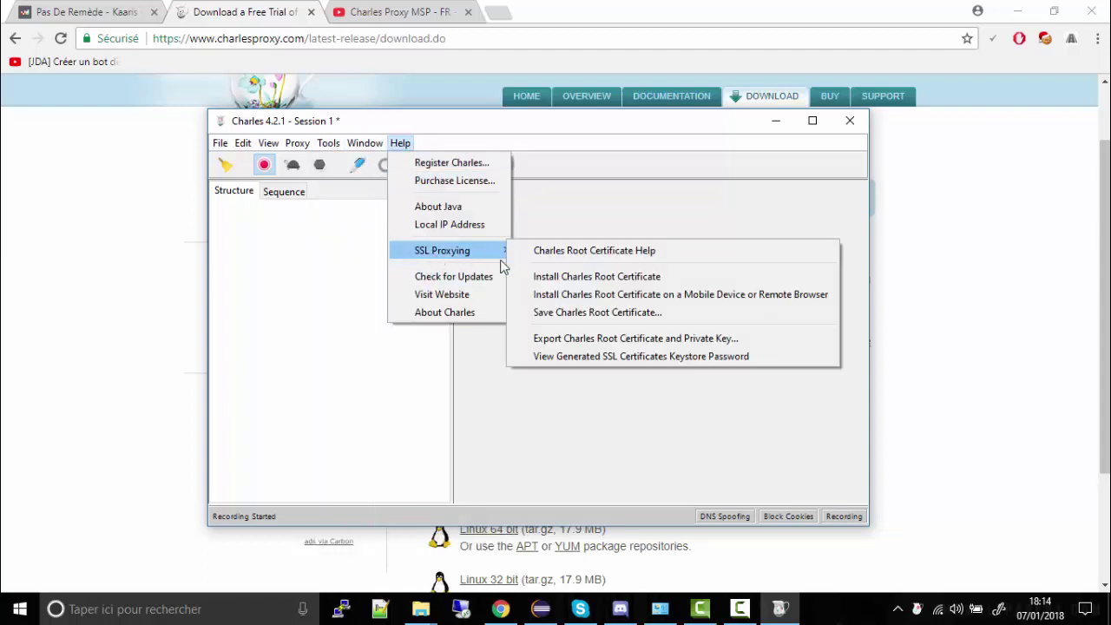
pyautogui.click(541, 276)
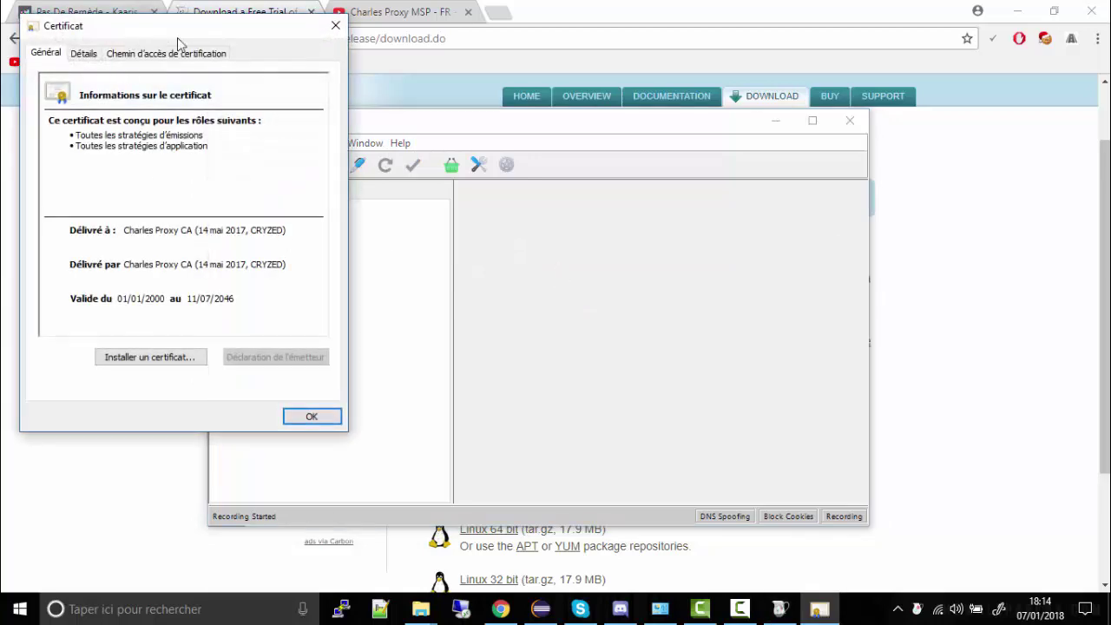
pyautogui.click(478, 400)
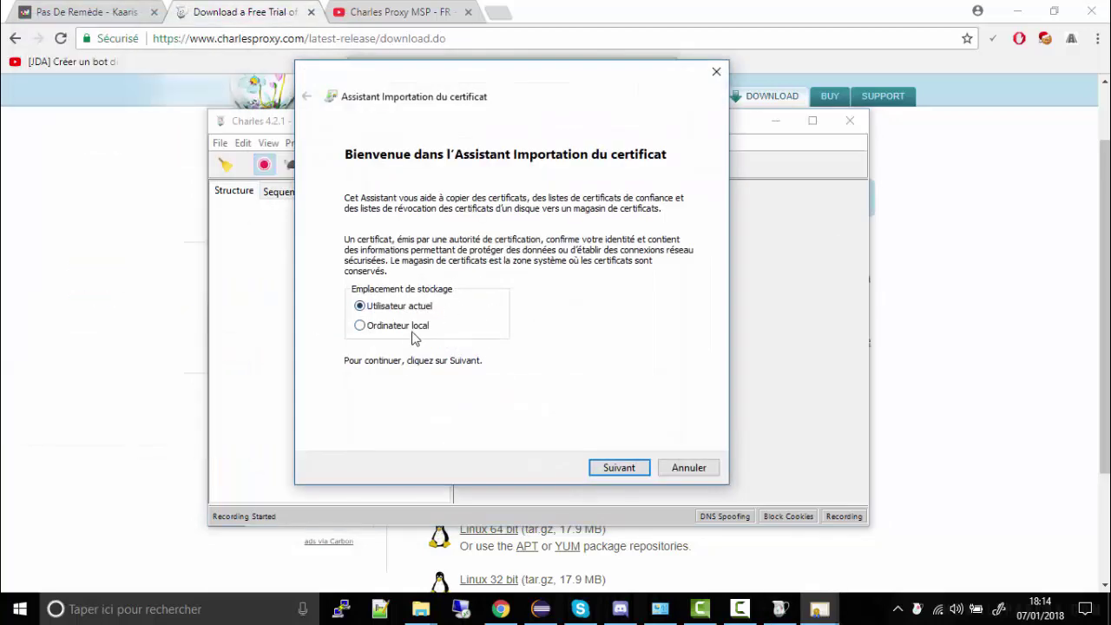
pyautogui.click(619, 467)
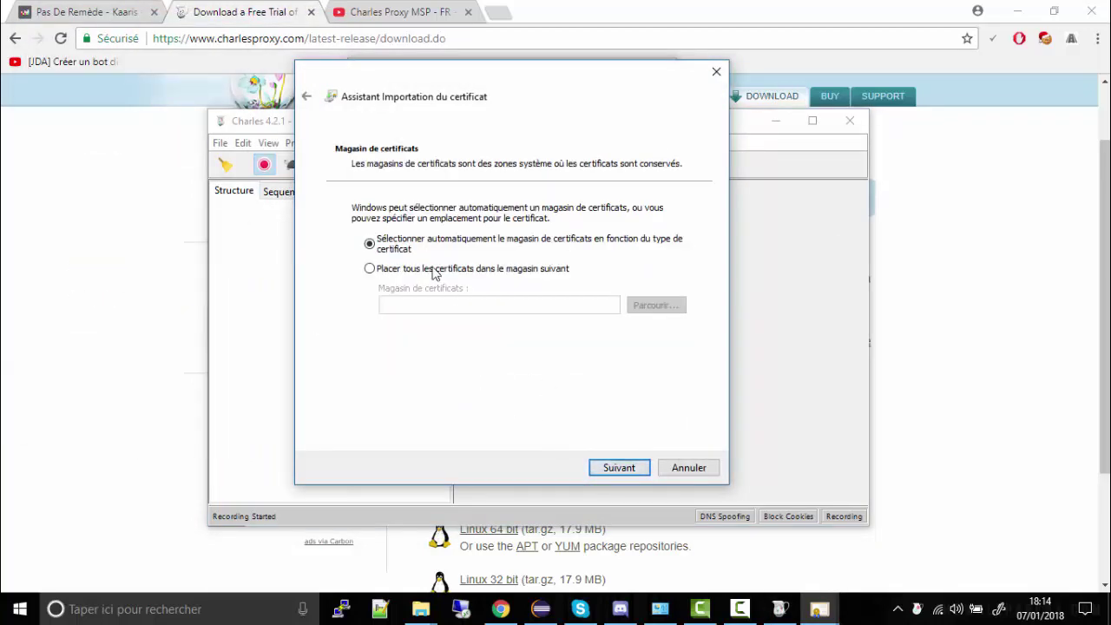
# Place the certificate in the "Autorités de certification racines de confiance" store, complete the import and close the certificate window.
pyautogui.click(370, 268)
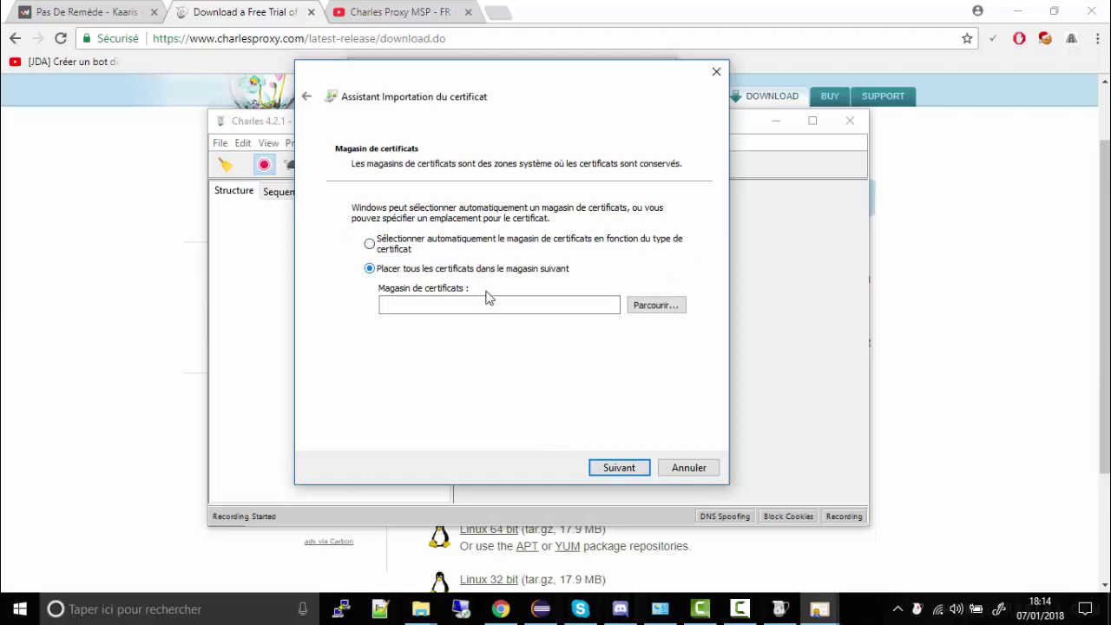
pyautogui.click(642, 305)
pyautogui.click(424, 173)
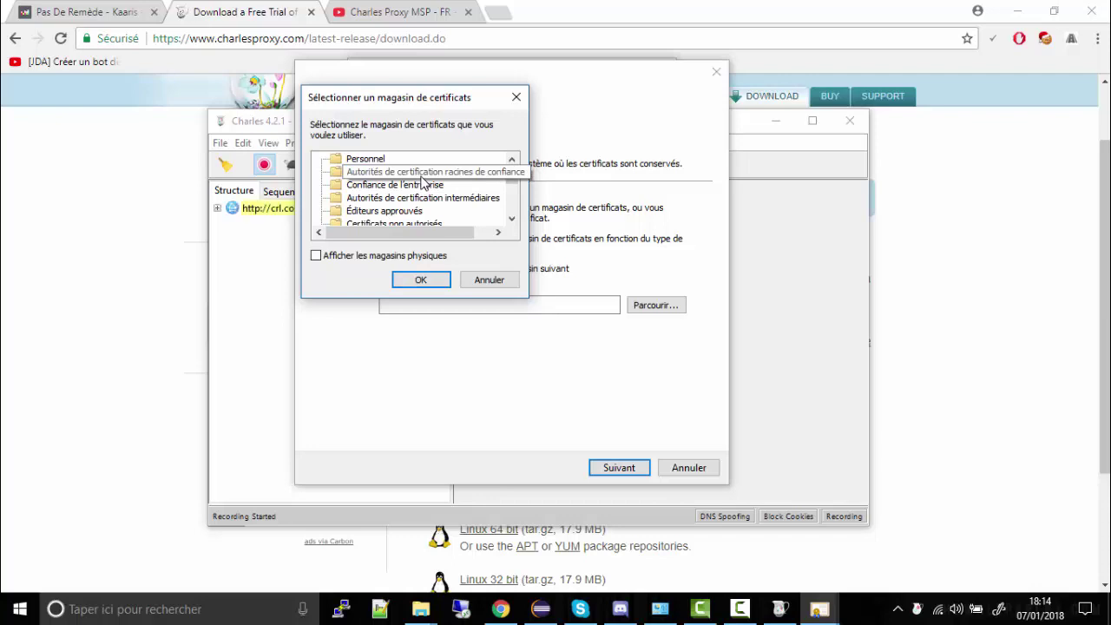
pyautogui.click(414, 279)
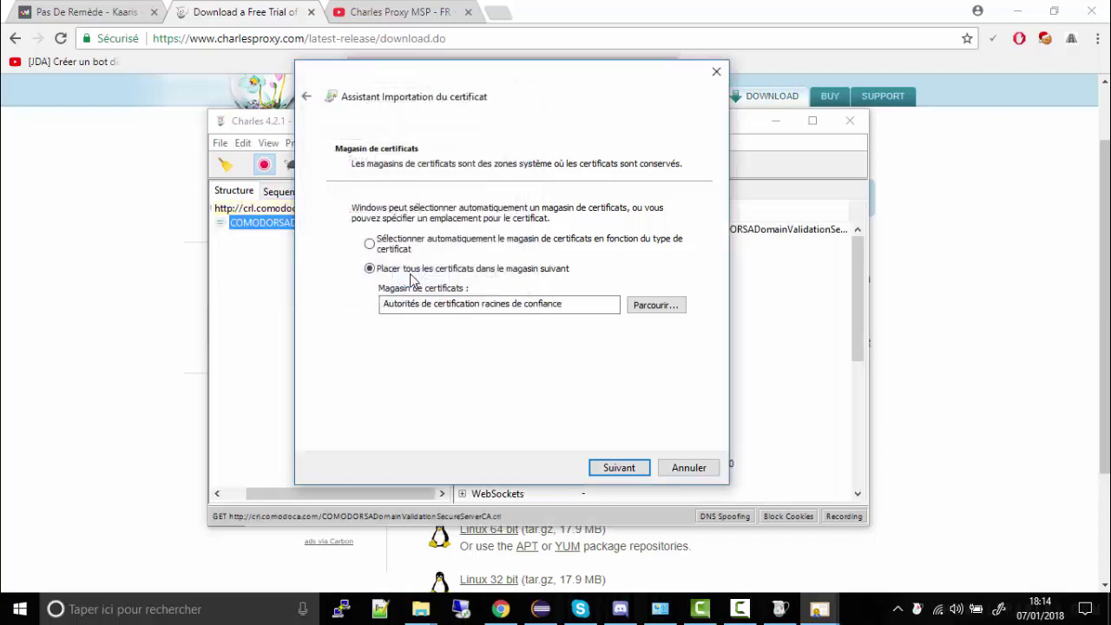
pyautogui.click(633, 466)
pyautogui.click(614, 468)
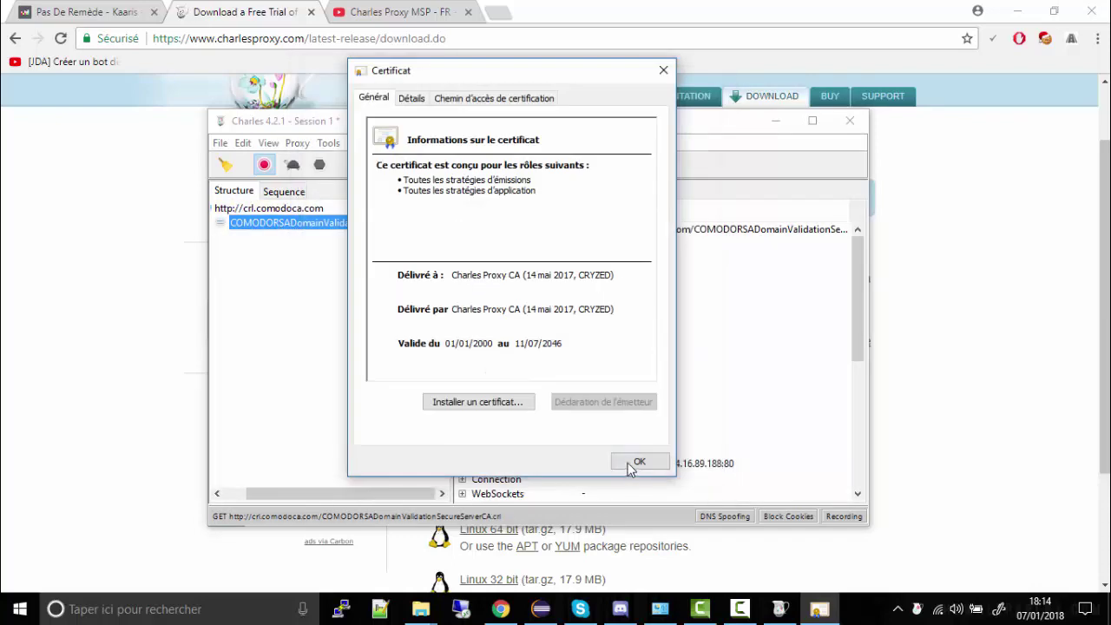
pyautogui.click(615, 368)
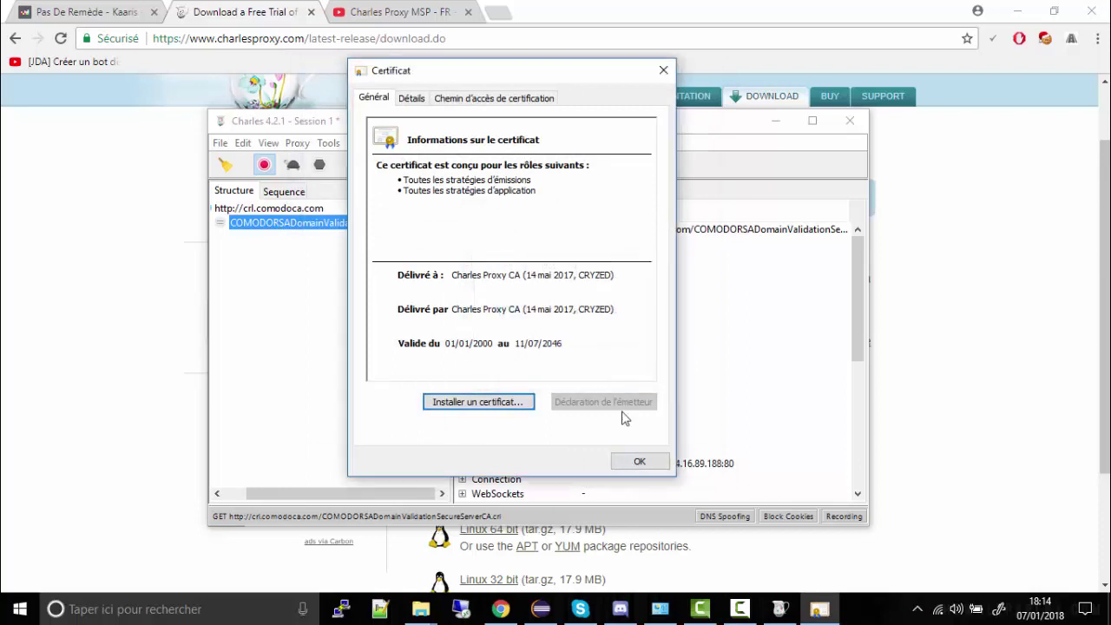
pyautogui.click(632, 462)
pyautogui.click(327, 144)
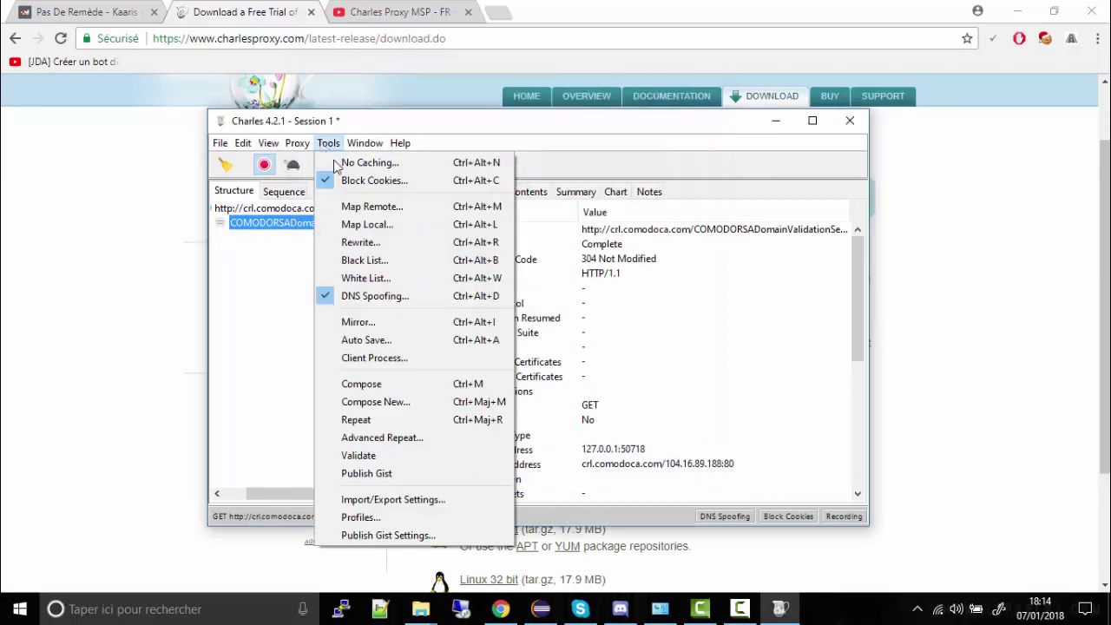
pyautogui.click(298, 143)
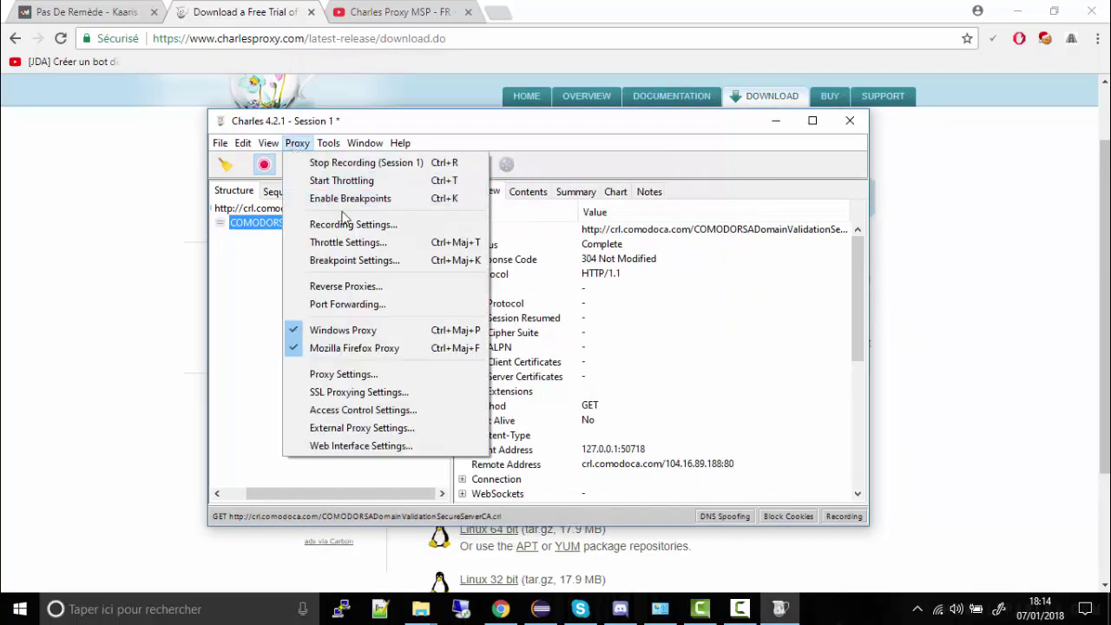
pyautogui.click(374, 258)
pyautogui.click(382, 235)
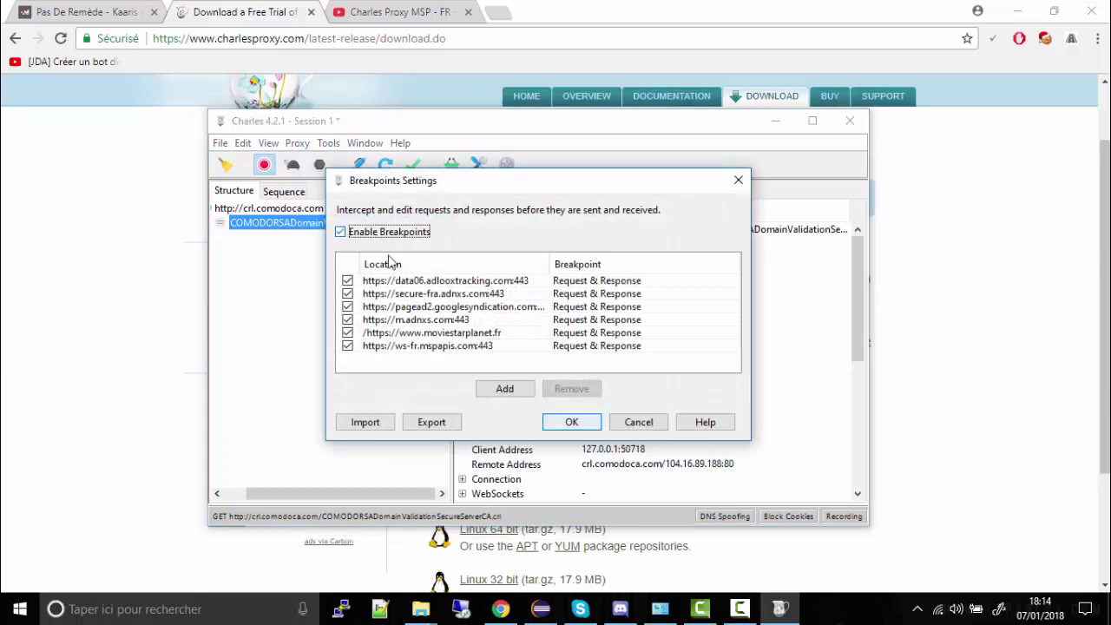
pyautogui.click(445, 334)
pyautogui.click(565, 388)
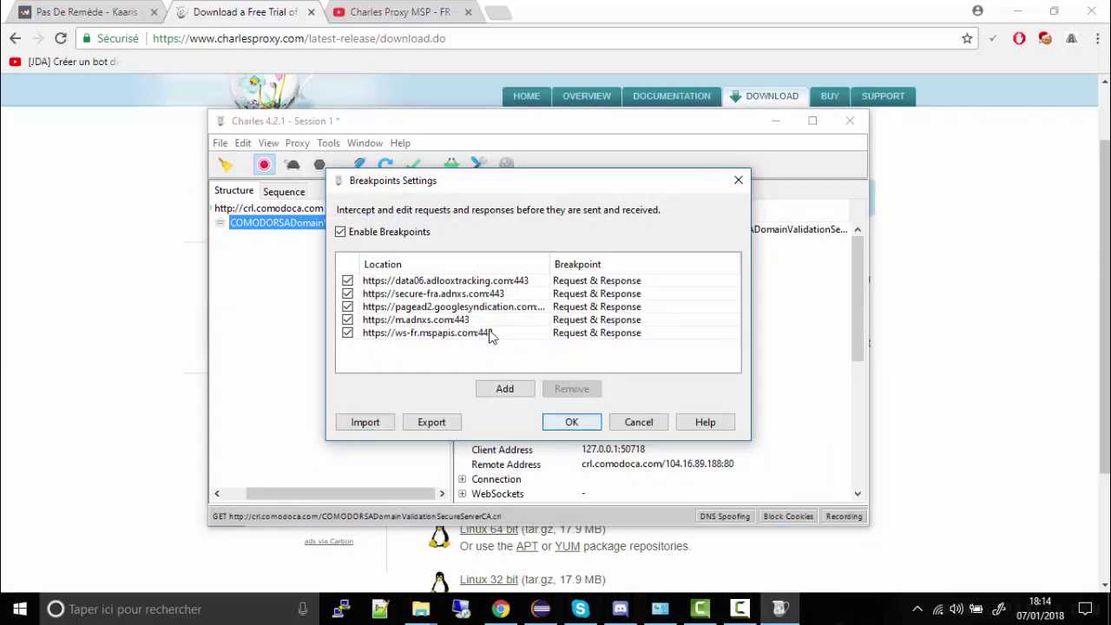
pyautogui.click(486, 333)
pyautogui.click(564, 387)
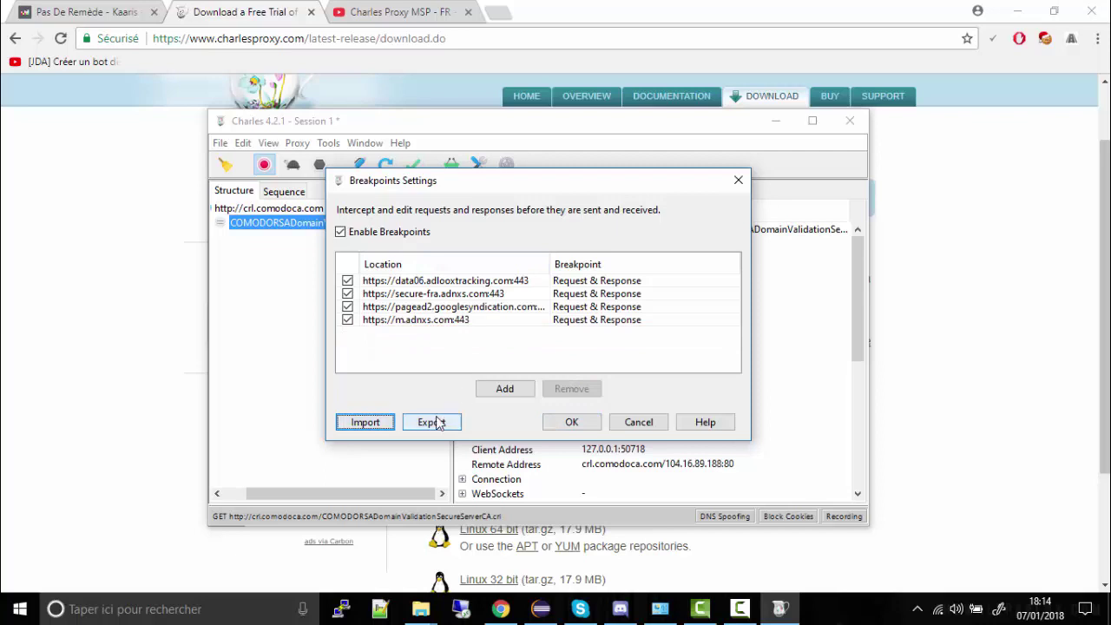
pyautogui.click(504, 389)
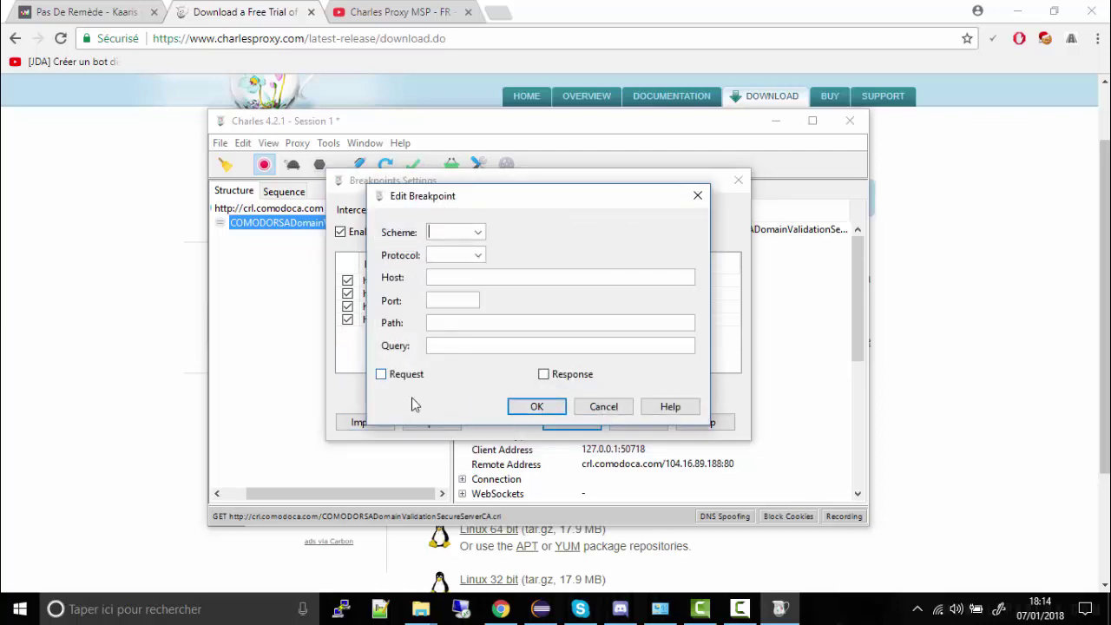
pyautogui.click(402, 379)
pyautogui.click(545, 374)
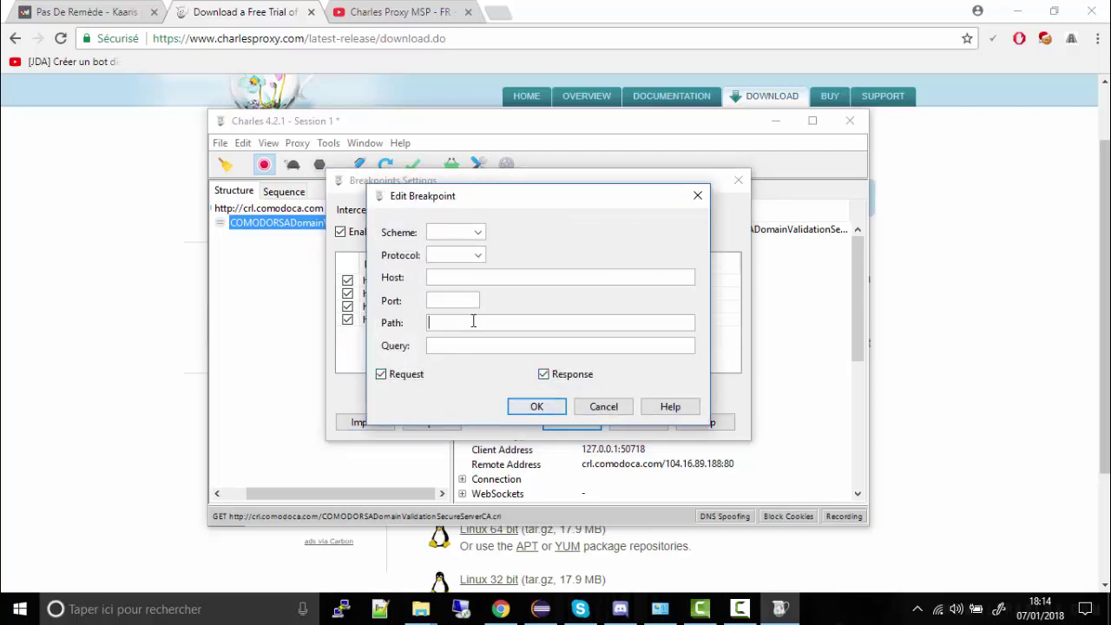
pyautogui.click(473, 322)
pyautogui.write('https://www.movie')
pyautogui.write('starplanet.fr')
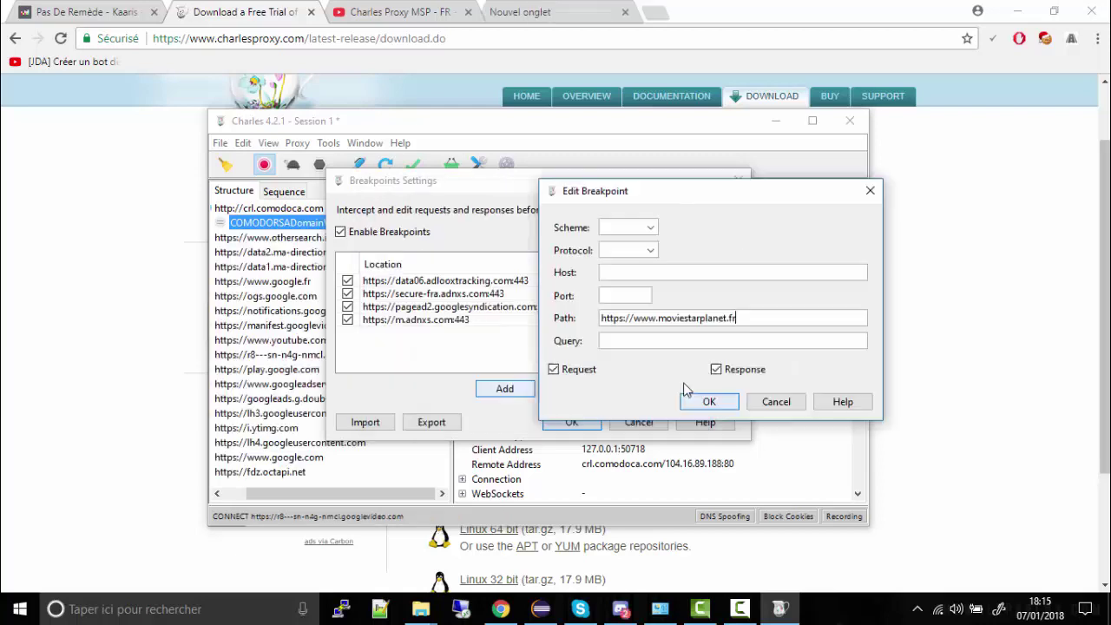
pyautogui.click(703, 401)
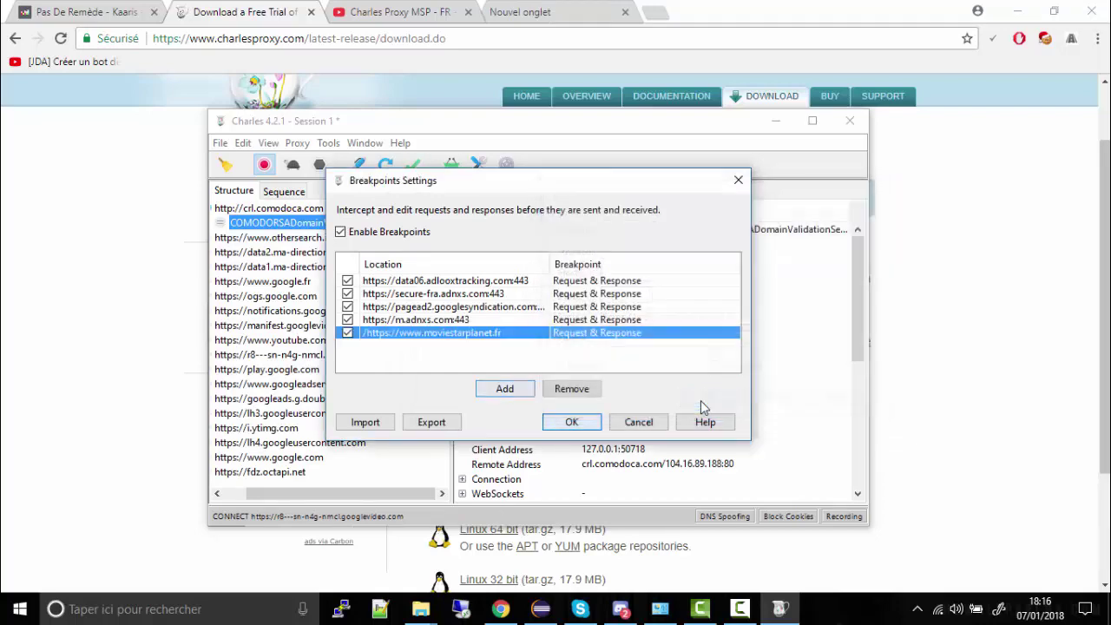
pyautogui.click(571, 422)
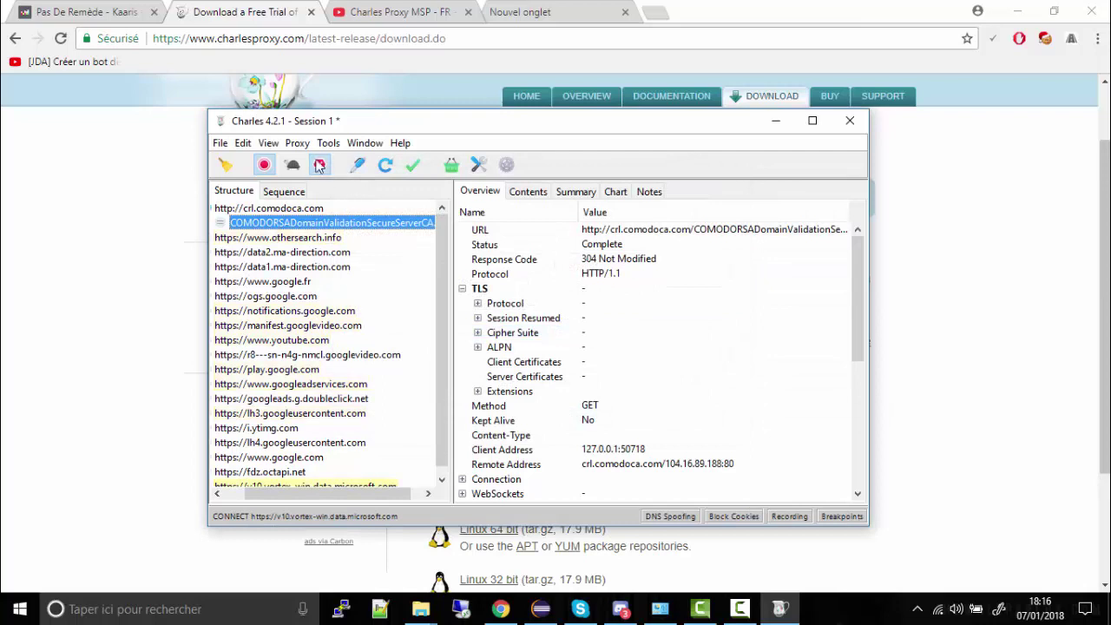
# Turn breakpoints off and restart recording with a cleared session.
pyautogui.click(320, 164)
pyautogui.scroll(-1, 293, 263)
pyautogui.scroll(1, 293, 263)
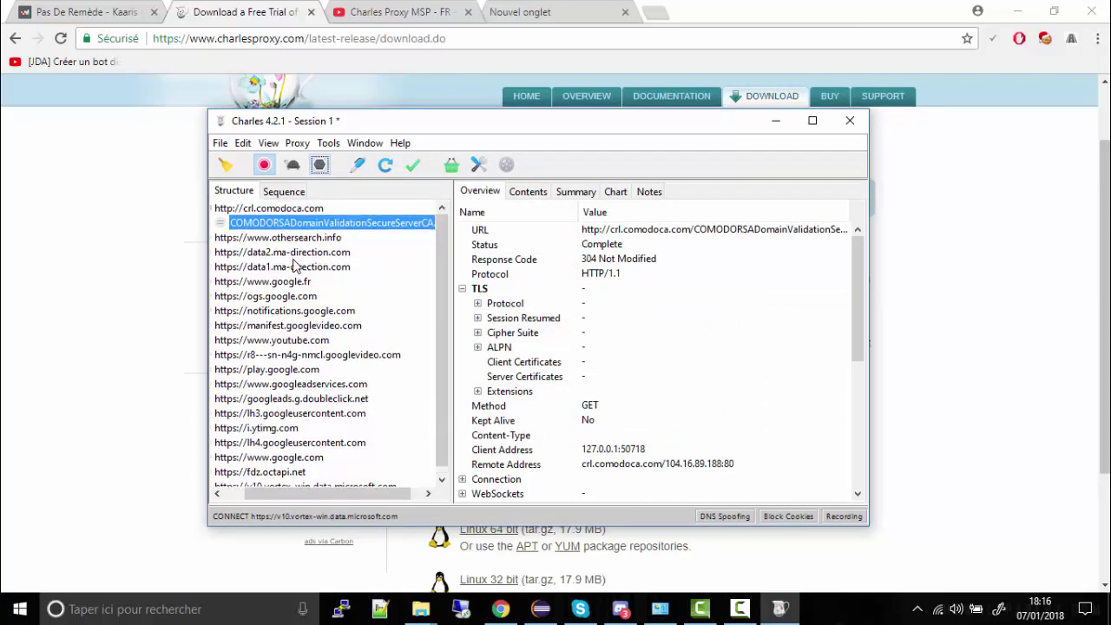
pyautogui.click(264, 165)
pyautogui.click(225, 165)
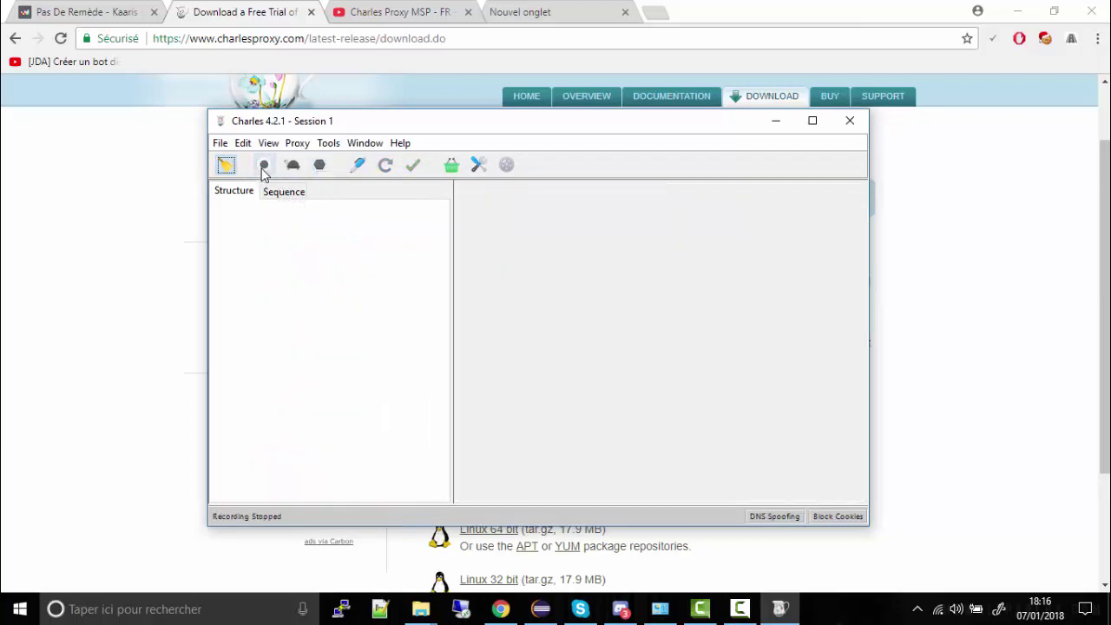
pyautogui.click(264, 165)
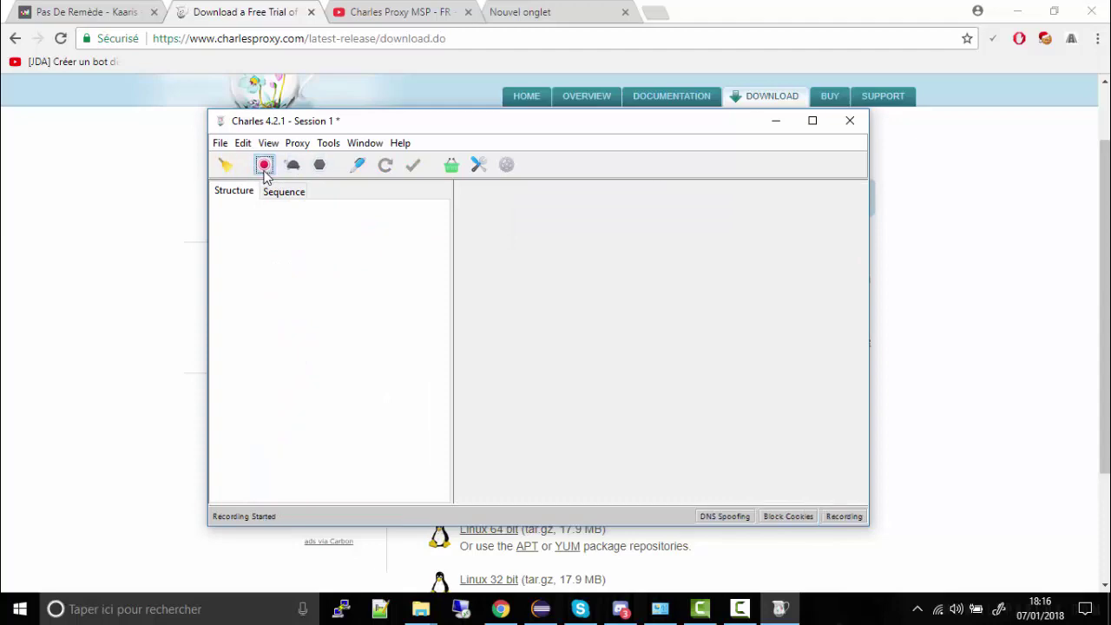
pyautogui.click(521, 11)
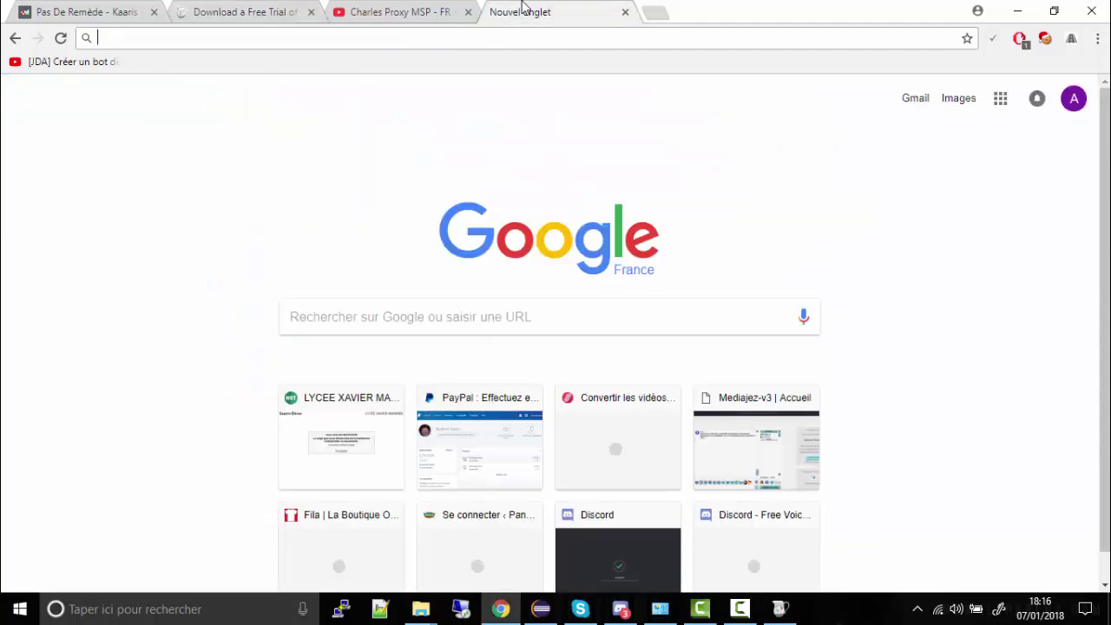
pyautogui.write('m')
pyautogui.press('Return')
pyautogui.click(296, 8)
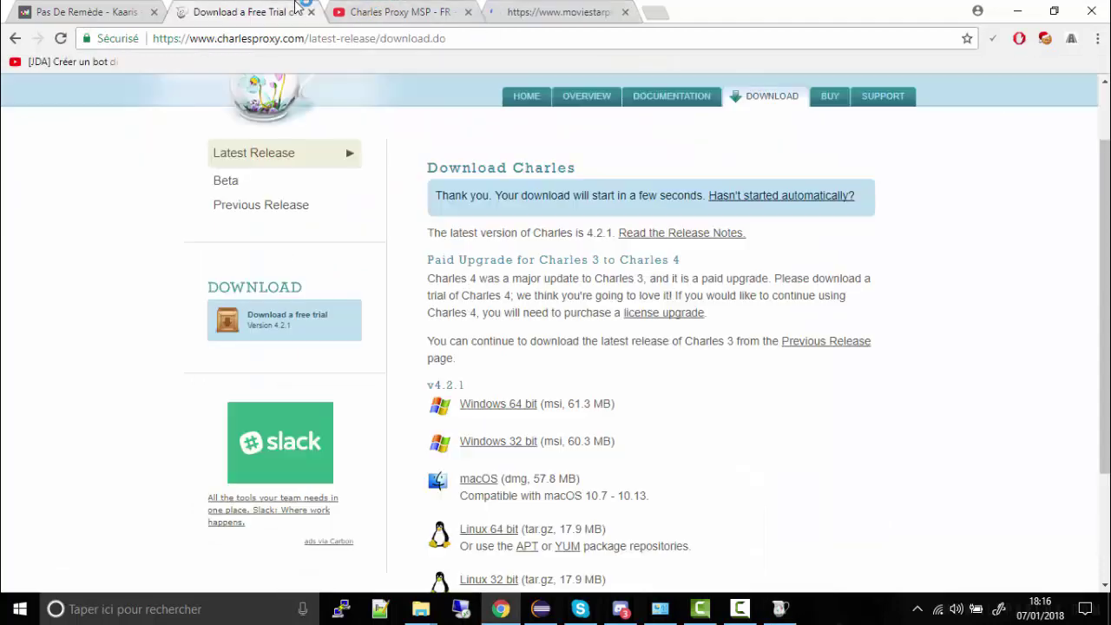
pyautogui.click(780, 608)
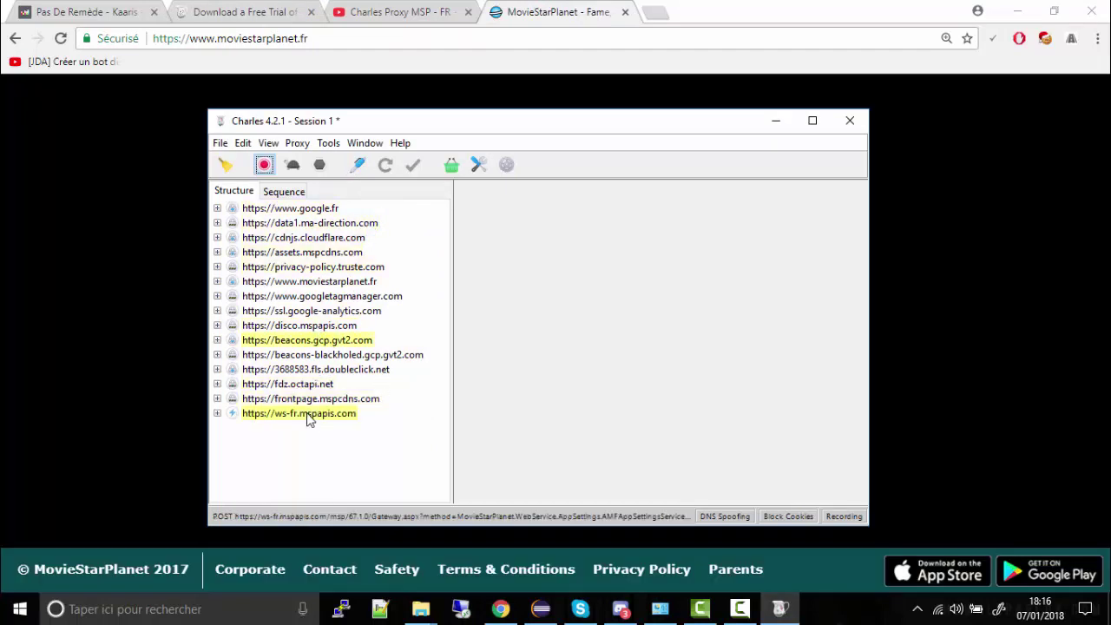
pyautogui.click(307, 415)
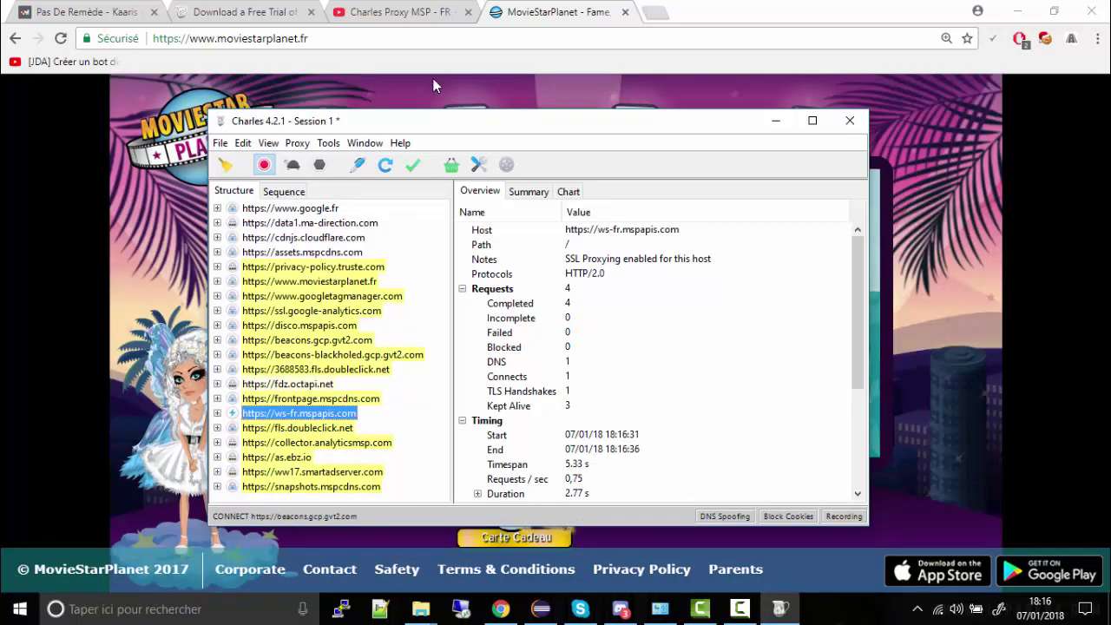
pyautogui.rightClick(332, 419)
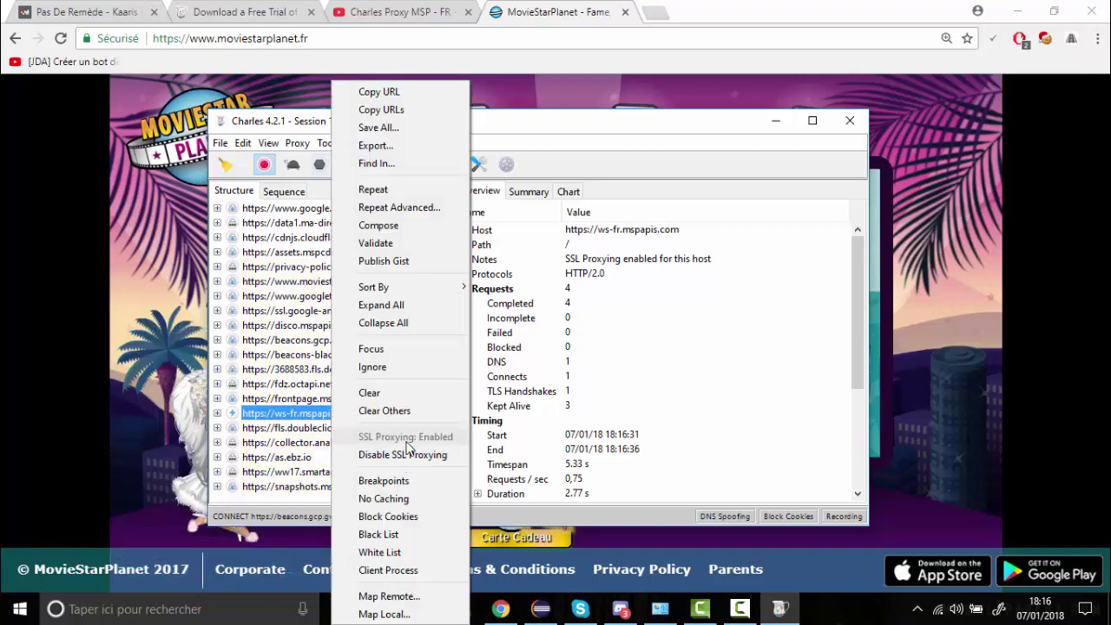
pyautogui.click(384, 480)
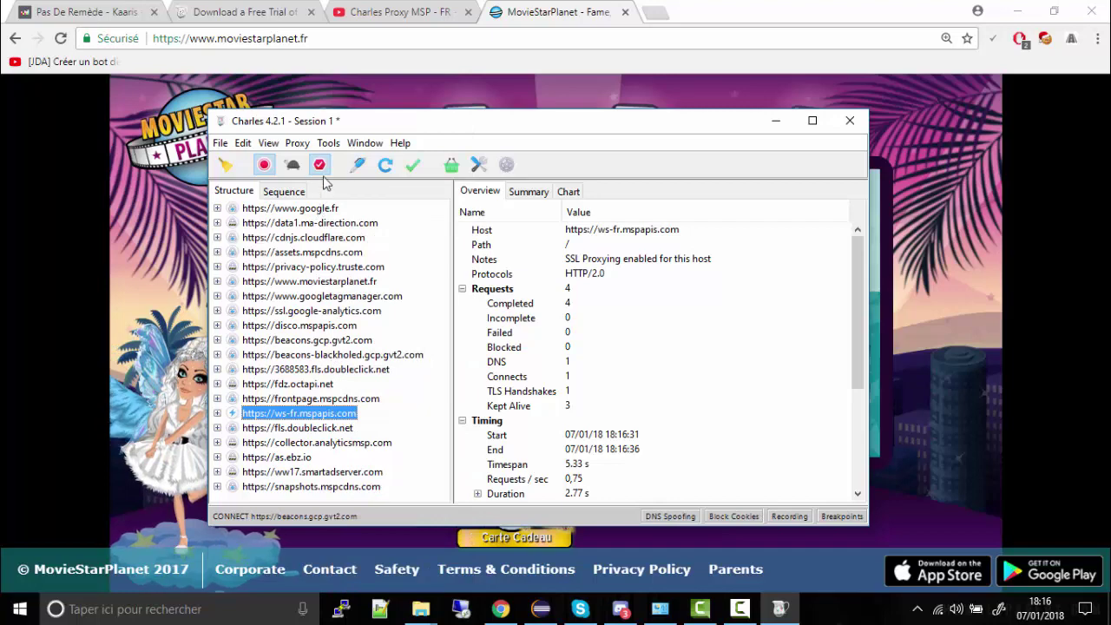
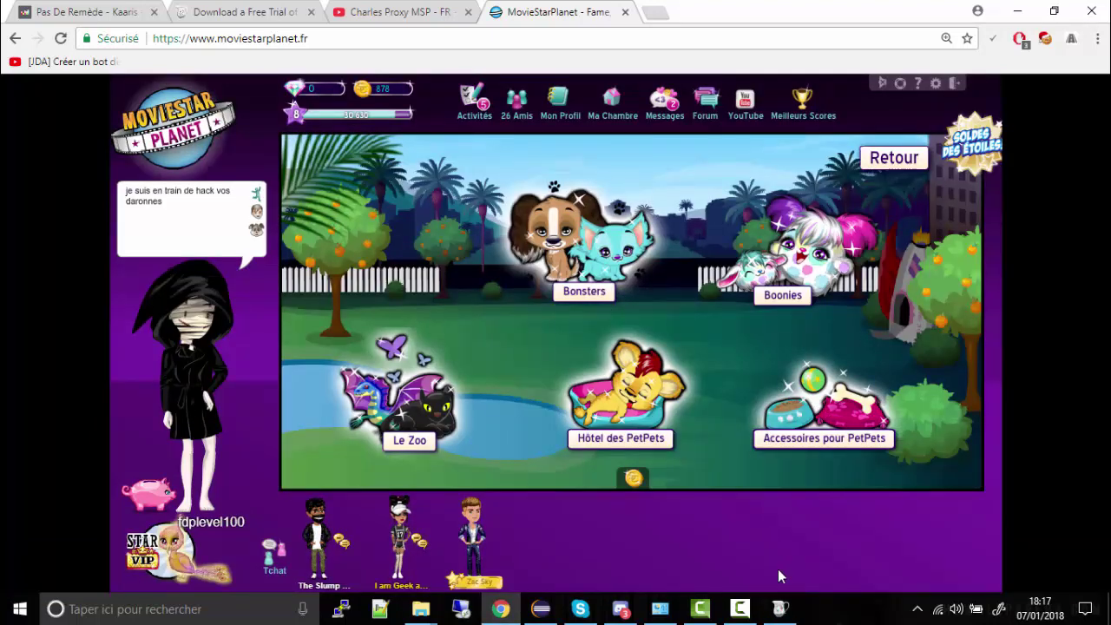
# Switch to MovieStarPlanet in Chrome and open the Bonsters shop to trigger the breakpoint.
pyautogui.click(781, 607)
pyautogui.click(615, 13)
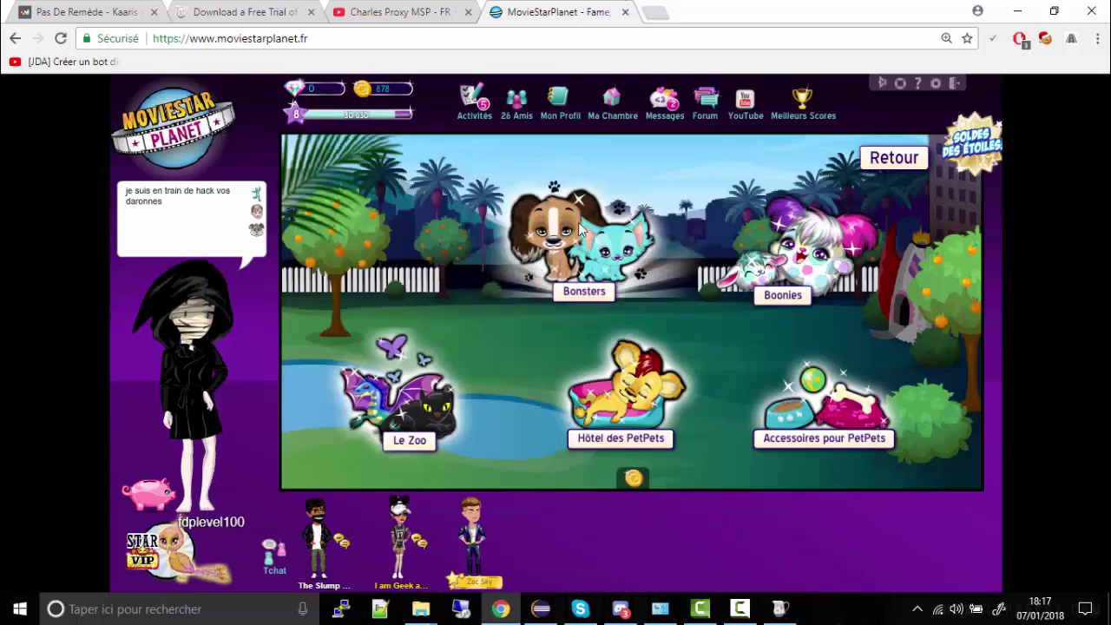
pyautogui.click(579, 225)
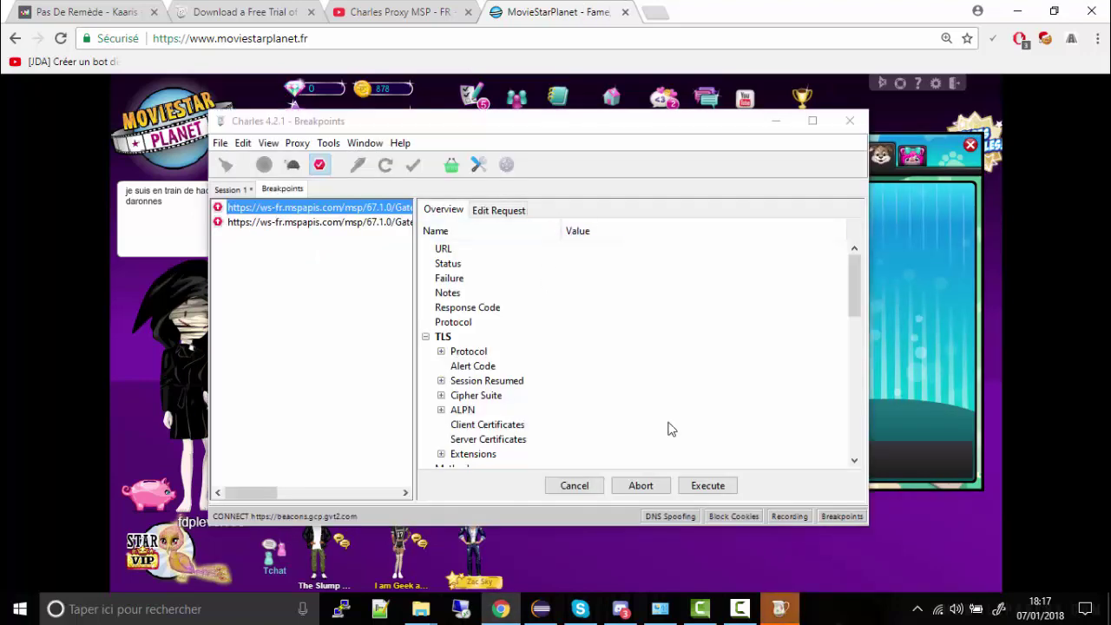
# Inspect the AMF body of the first intercepted ws-fr.mspapis.com request, including its Content array, and execute the request.
pyautogui.click(668, 429)
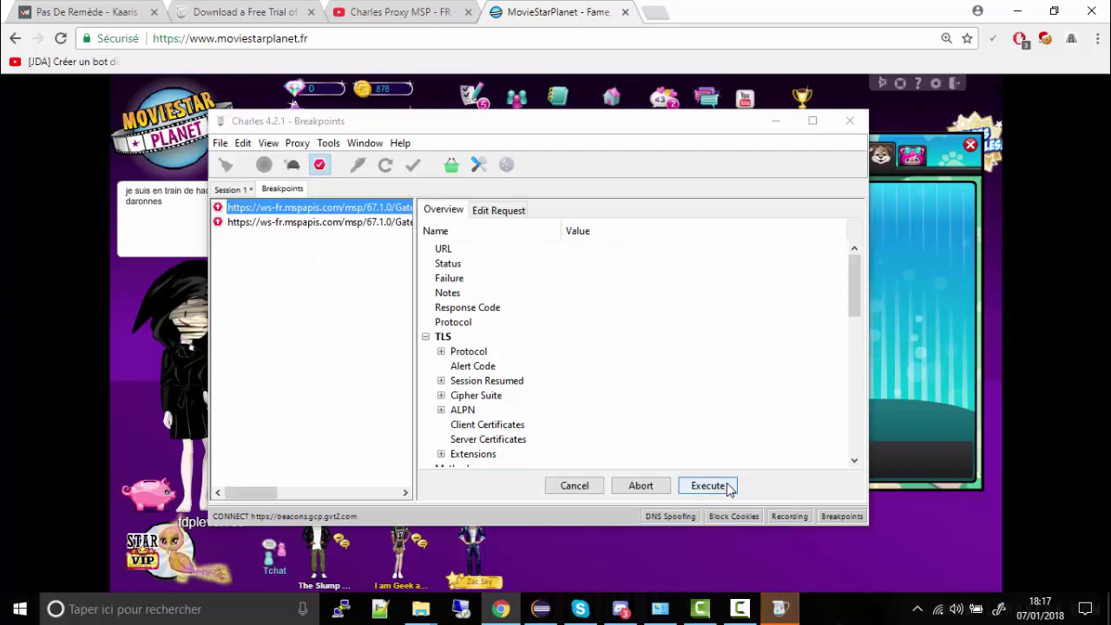
pyautogui.click(508, 214)
pyautogui.click(573, 457)
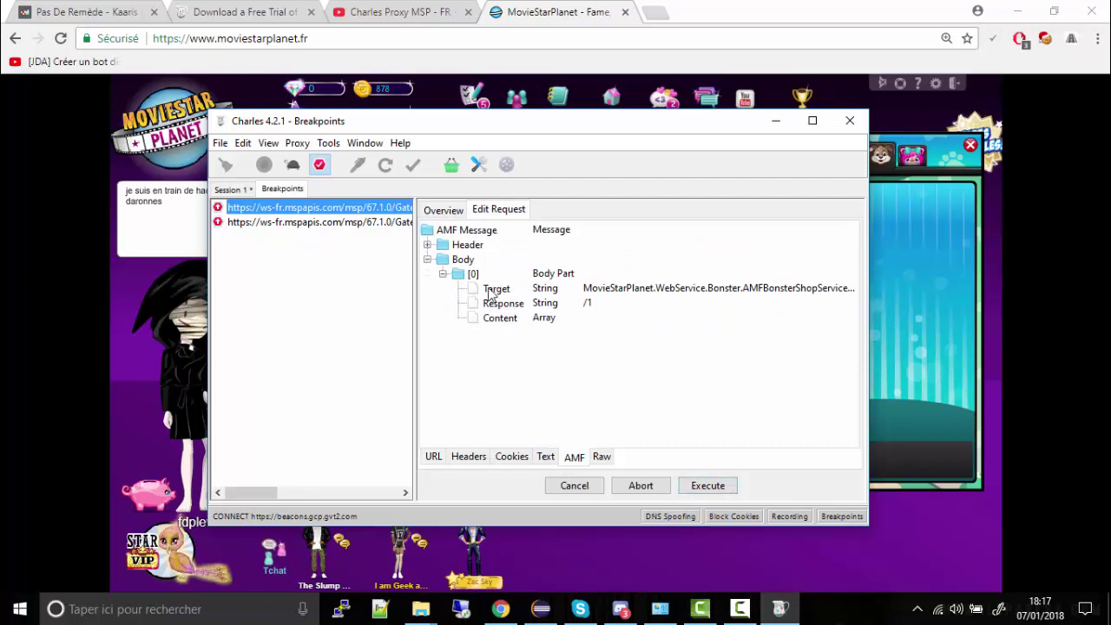
pyautogui.click(708, 487)
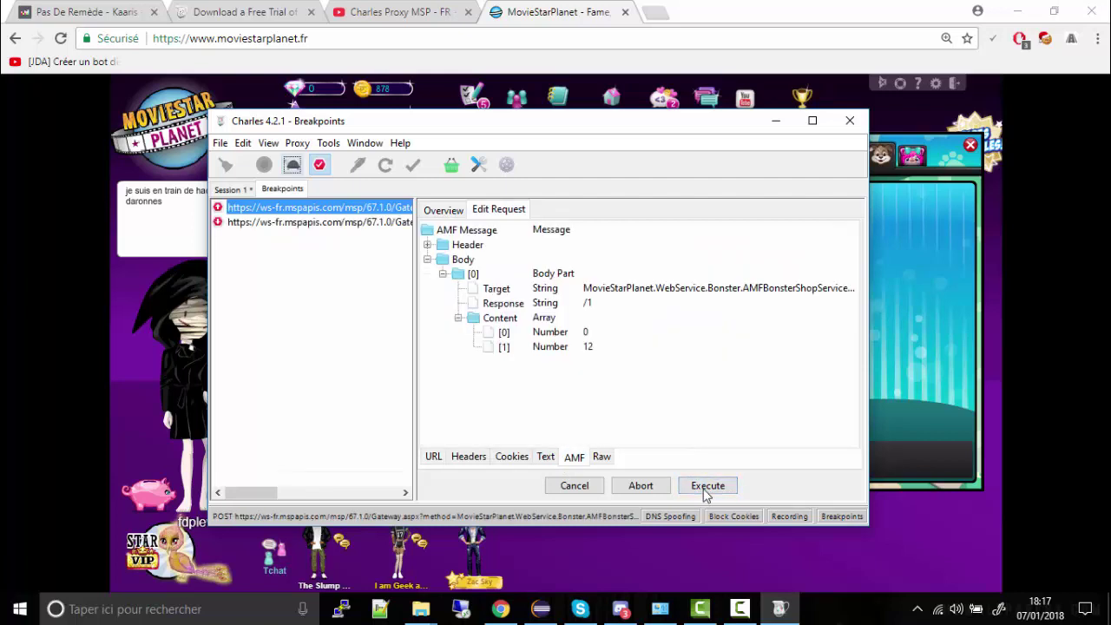
# Examine the AMF content of the other intercepted ws-fr.mspapis.com entry, a received response, and execute it.
pyautogui.click(321, 222)
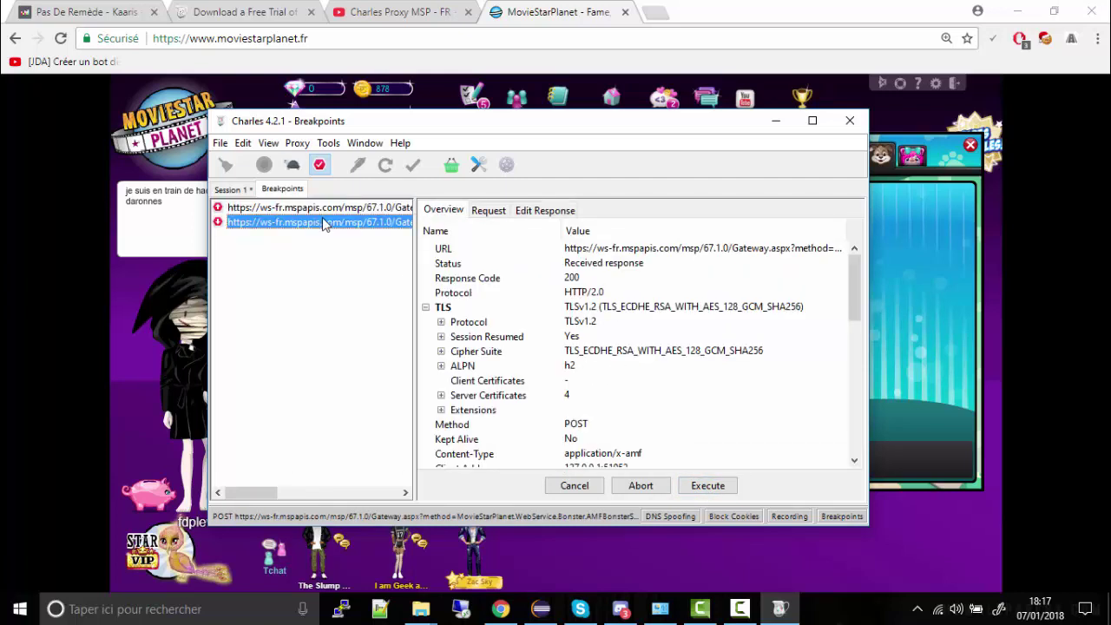
pyautogui.click(544, 209)
pyautogui.click(506, 457)
pyautogui.scroll(-3, 516, 365)
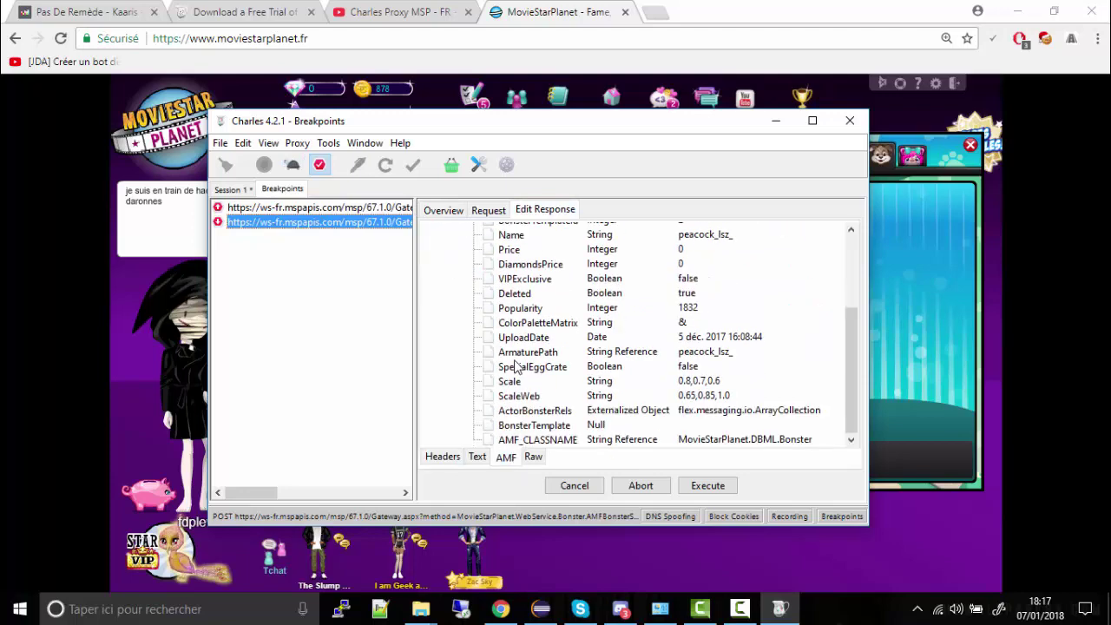
pyautogui.scroll(3, 480, 323)
pyautogui.scroll(-3, 686, 434)
pyautogui.scroll(1, 694, 443)
pyautogui.click(716, 486)
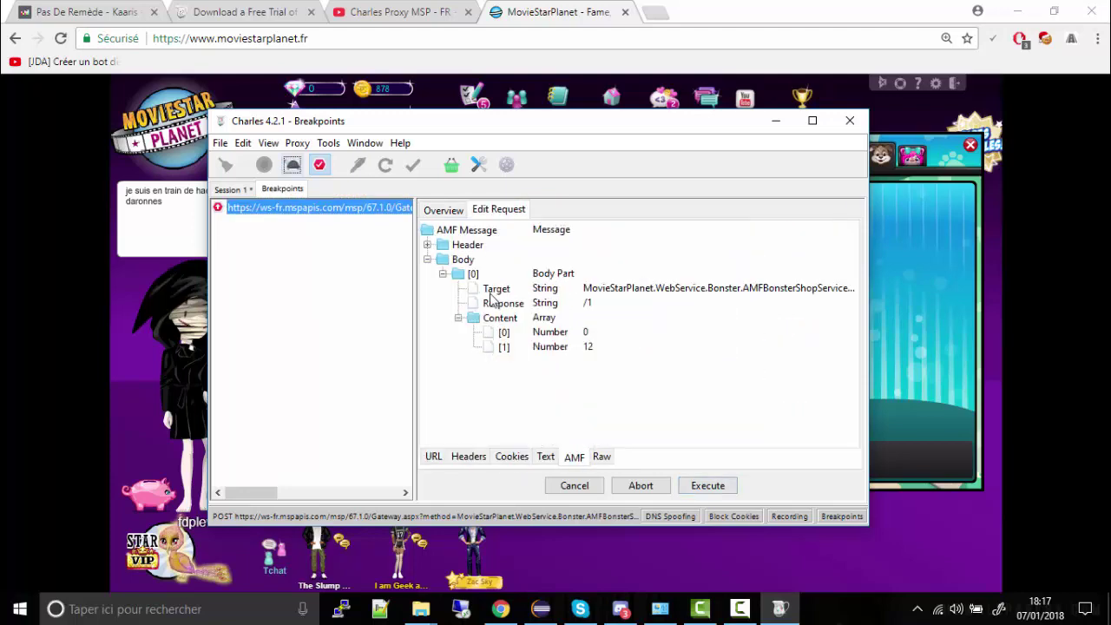
# Execute the remaining intercepted request and inspect object [0] in the items array of its AMF response.
pyautogui.click(477, 320)
pyautogui.click(710, 485)
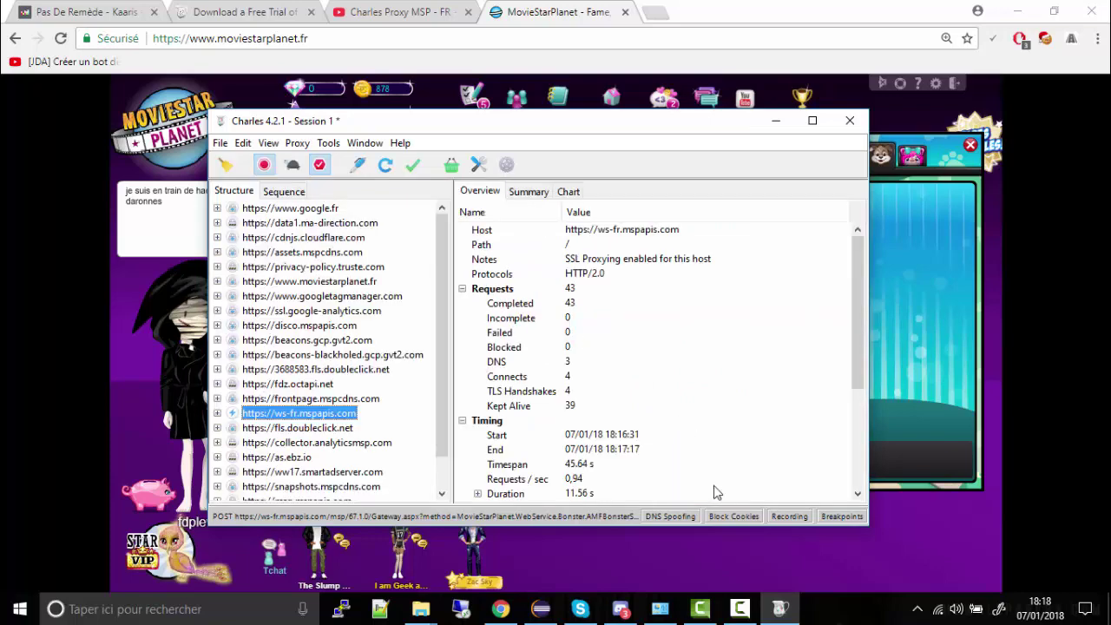
pyautogui.click(538, 211)
pyautogui.click(512, 455)
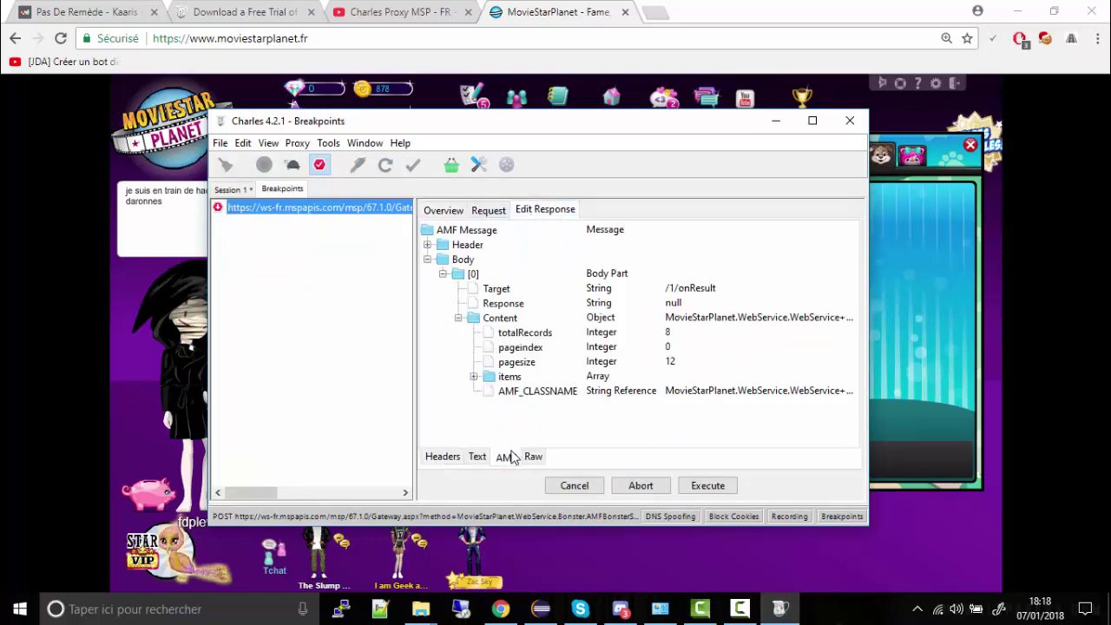
pyautogui.doubleClick(475, 379)
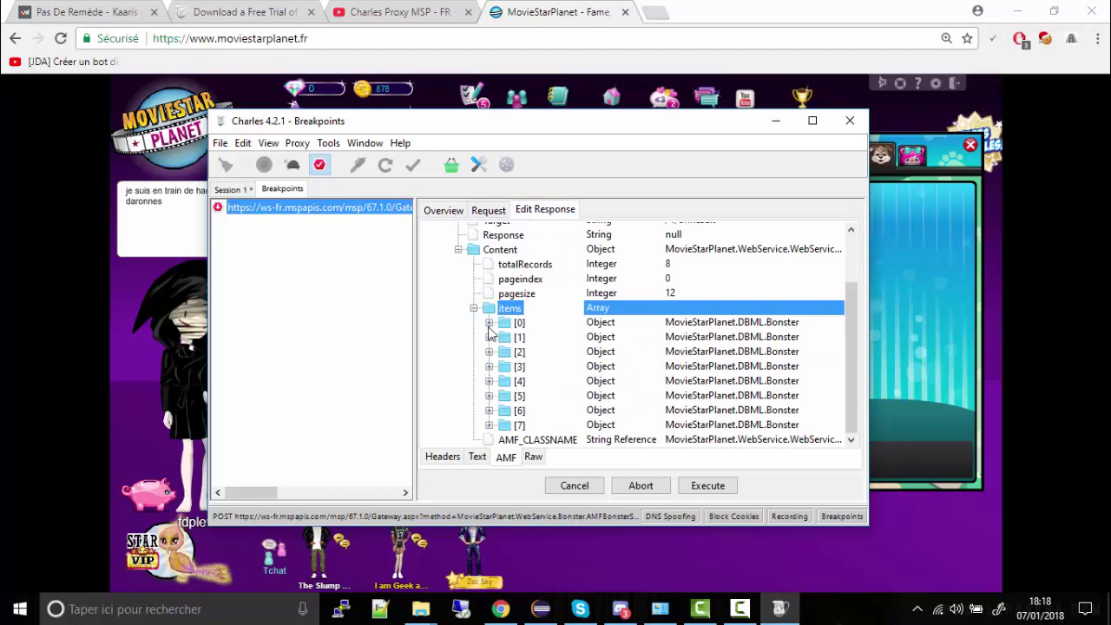
pyautogui.doubleClick(490, 328)
pyautogui.scroll(6, 490, 337)
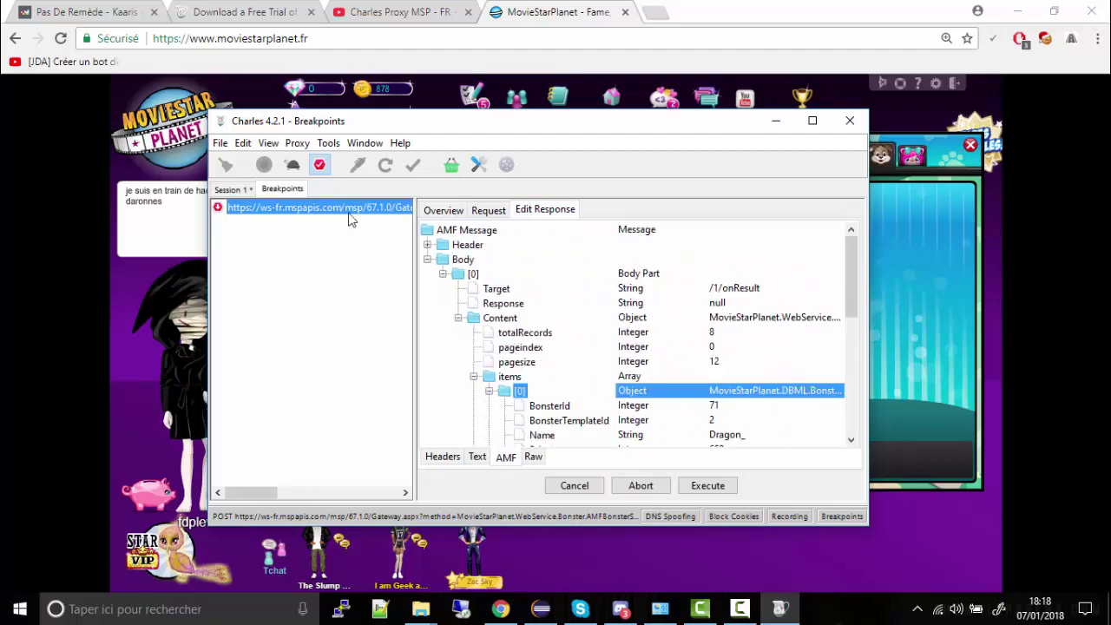
# Disable breakpoints, abort the pending response and minimize Charles to return to MovieStarPlanet in Chrome.
pyautogui.click(321, 169)
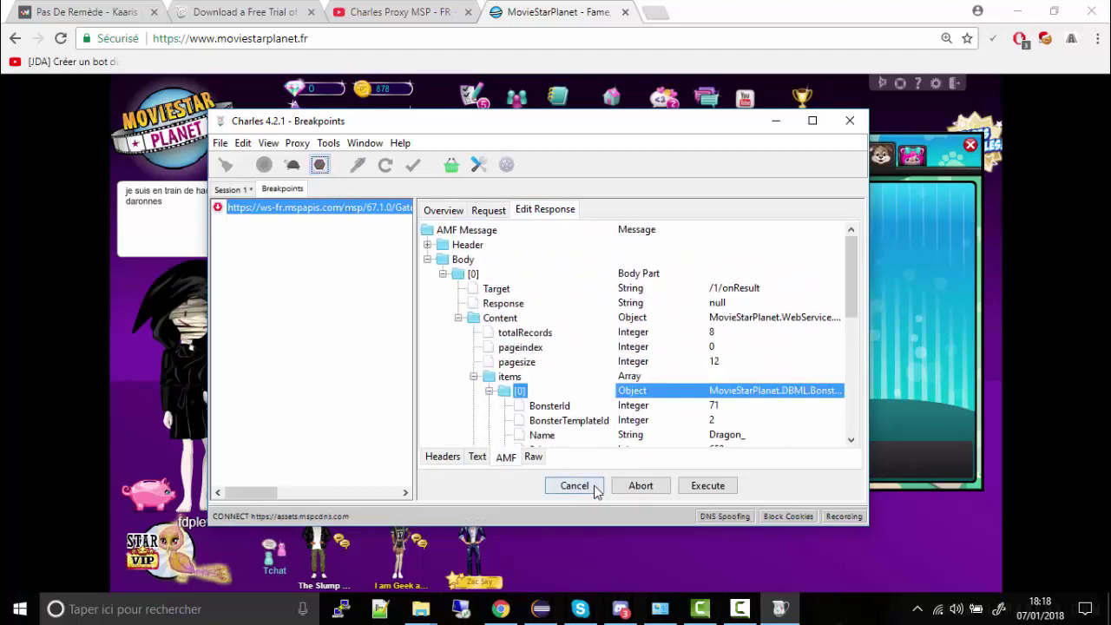
pyautogui.click(638, 490)
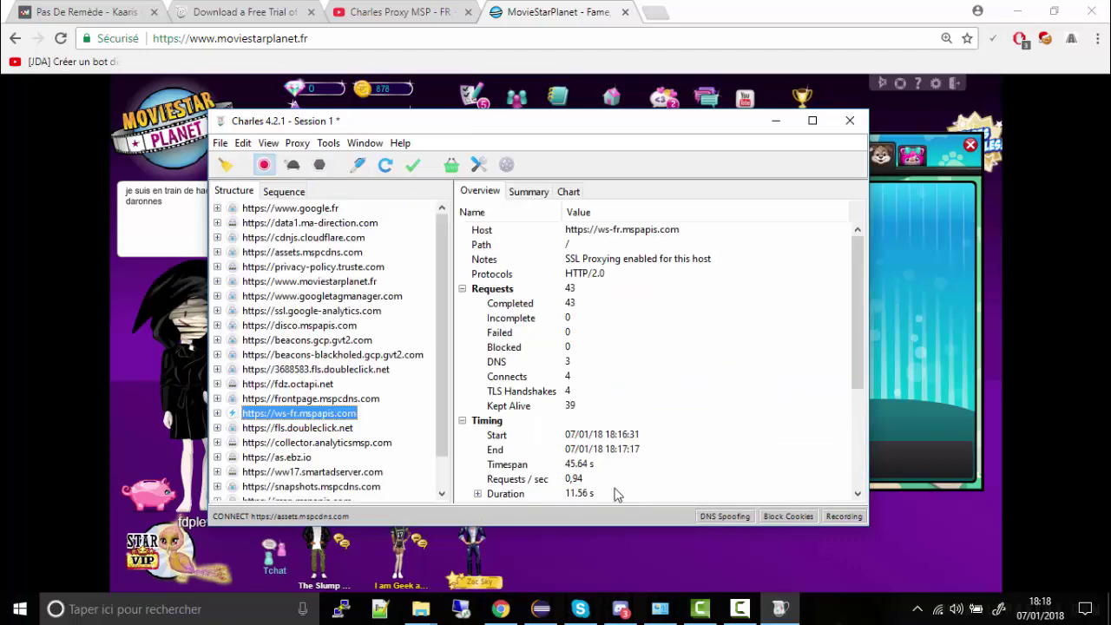
pyautogui.click(776, 120)
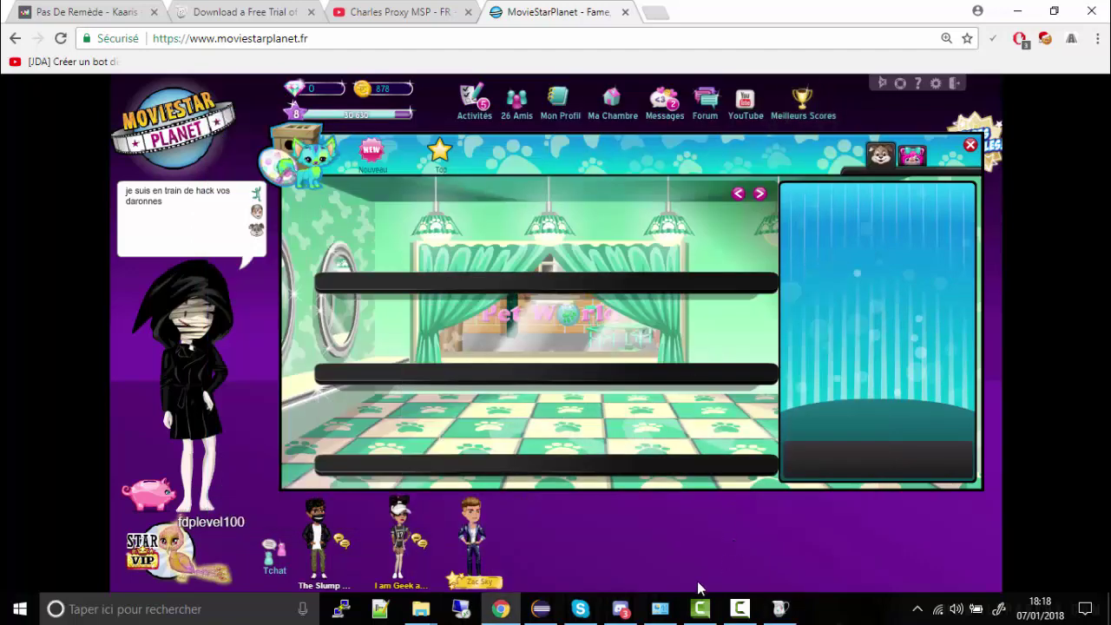
pyautogui.click(780, 609)
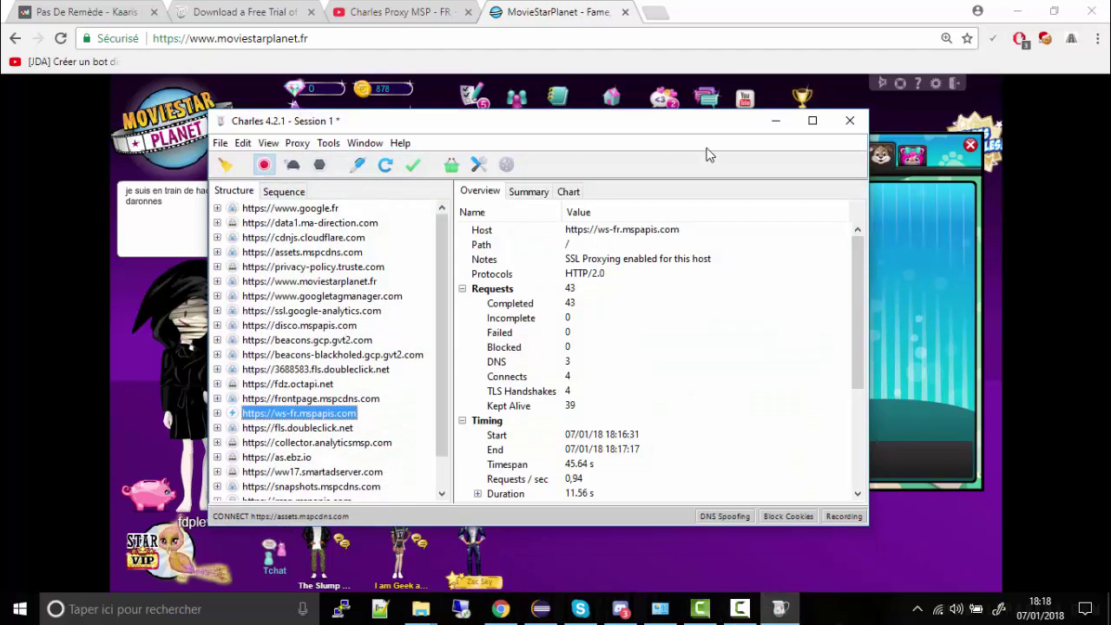
pyautogui.click(776, 121)
# Reset the MovieStarPlanet page's zoom to Chrome's default level.
pyautogui.click(1097, 38)
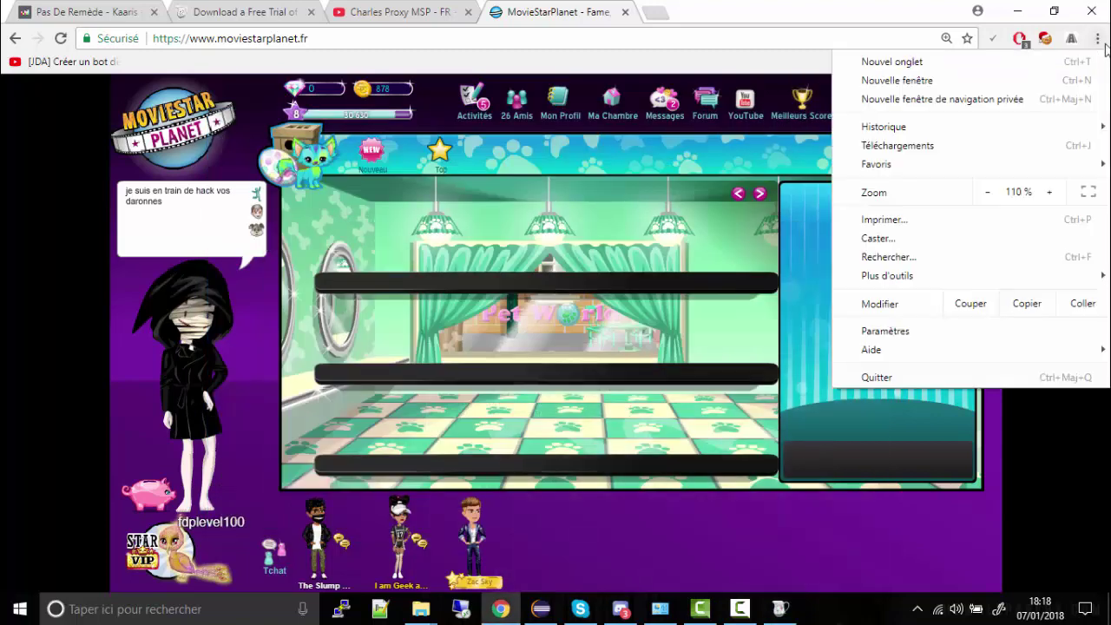
pyautogui.click(987, 192)
pyautogui.click(1048, 193)
pyautogui.click(987, 193)
pyautogui.click(987, 193)
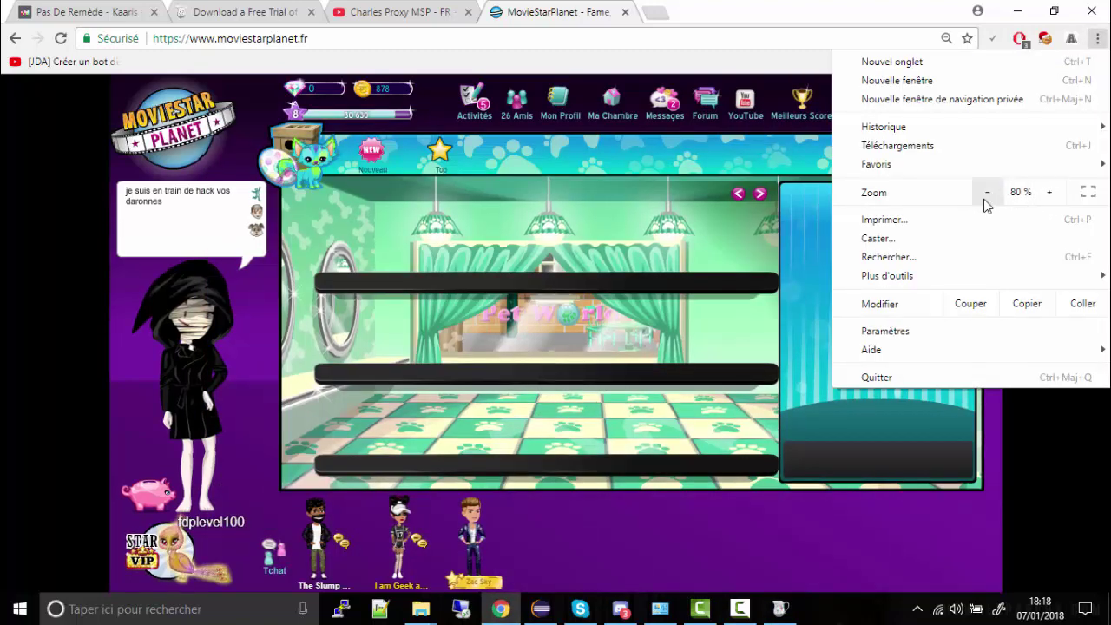
pyautogui.click(1050, 193)
pyautogui.click(1098, 454)
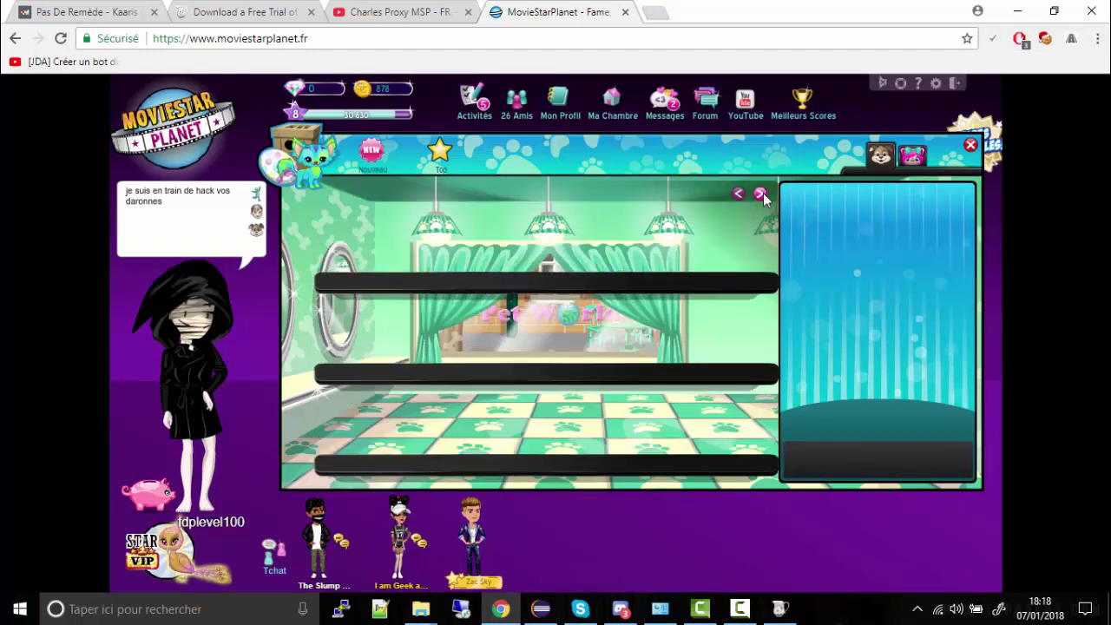
pyautogui.click(782, 609)
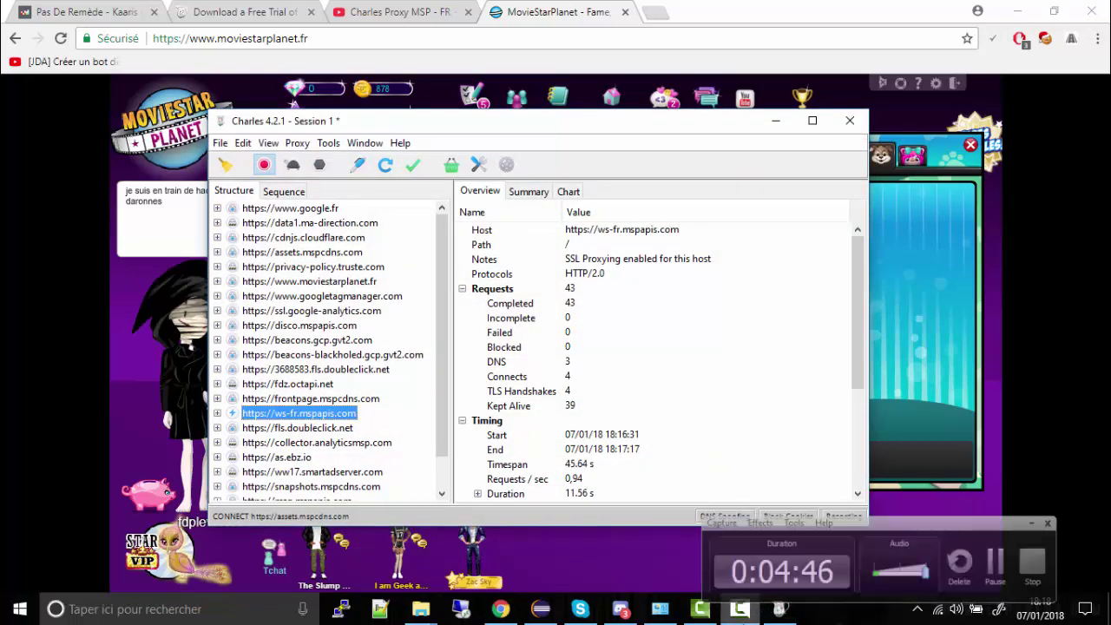
pyautogui.click(769, 615)
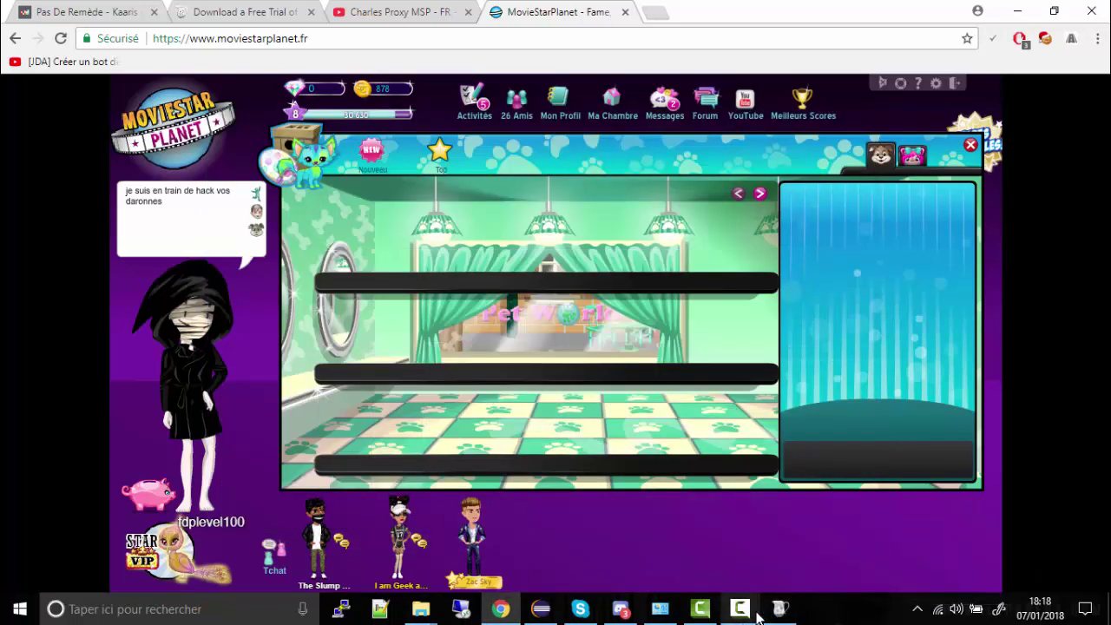
pyautogui.click(1041, 559)
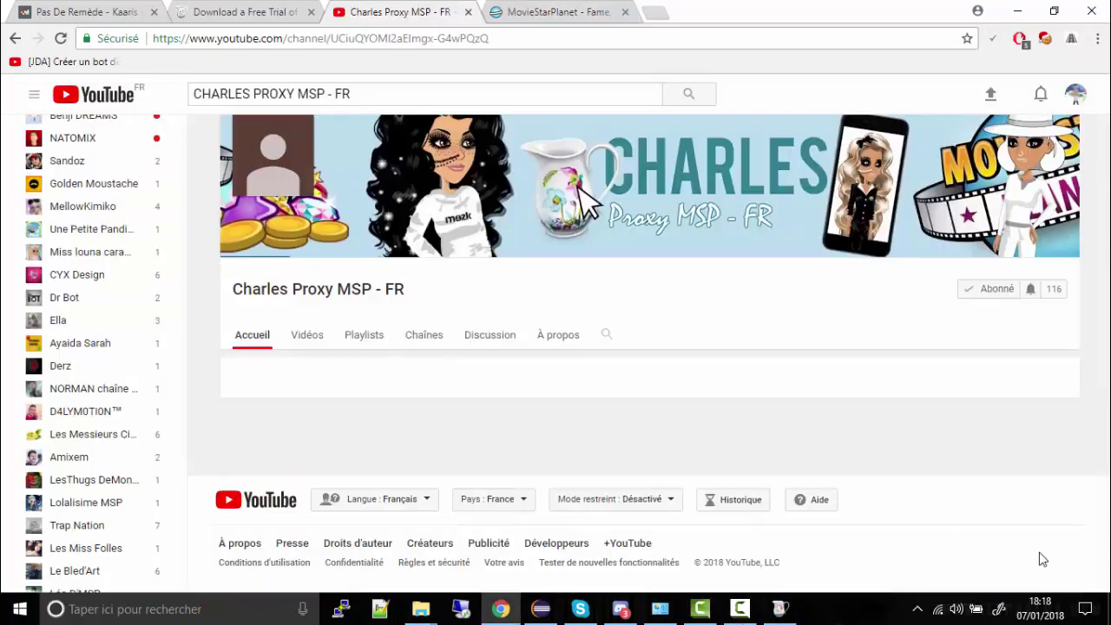